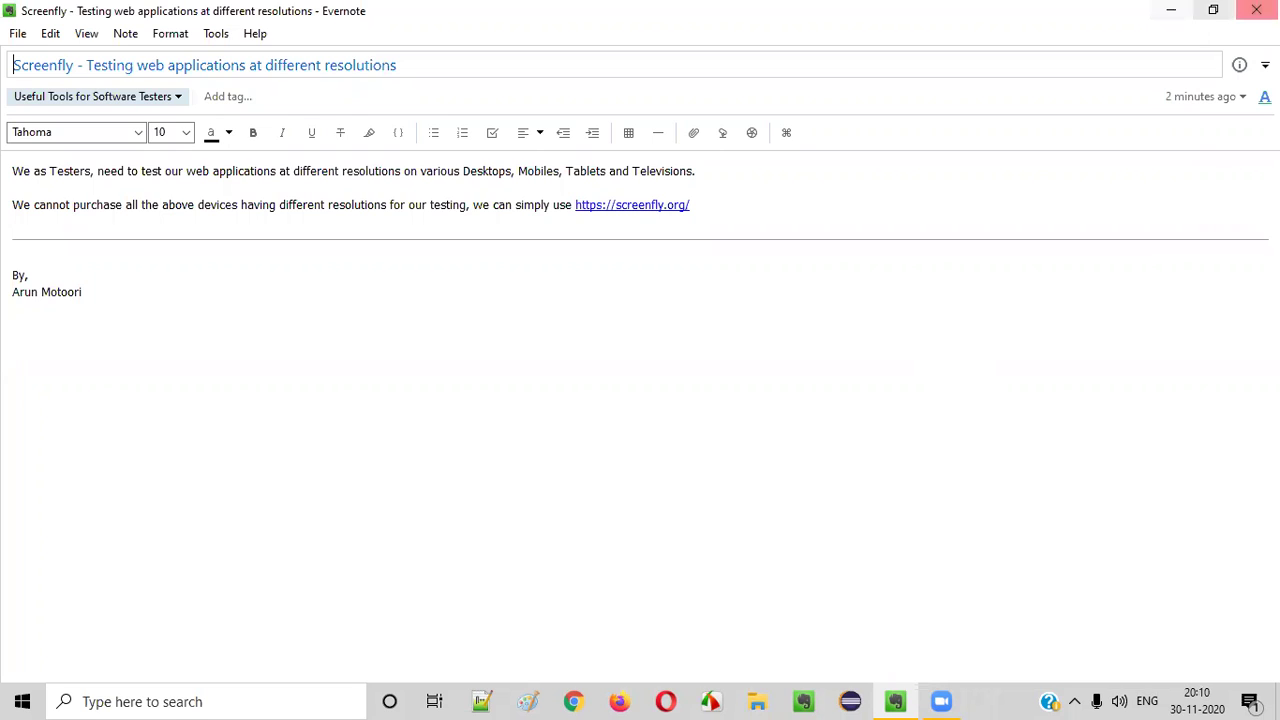
Select the word Screenfly in the note title and switch to the Paint canvas
key(ctrl+shift+Right)
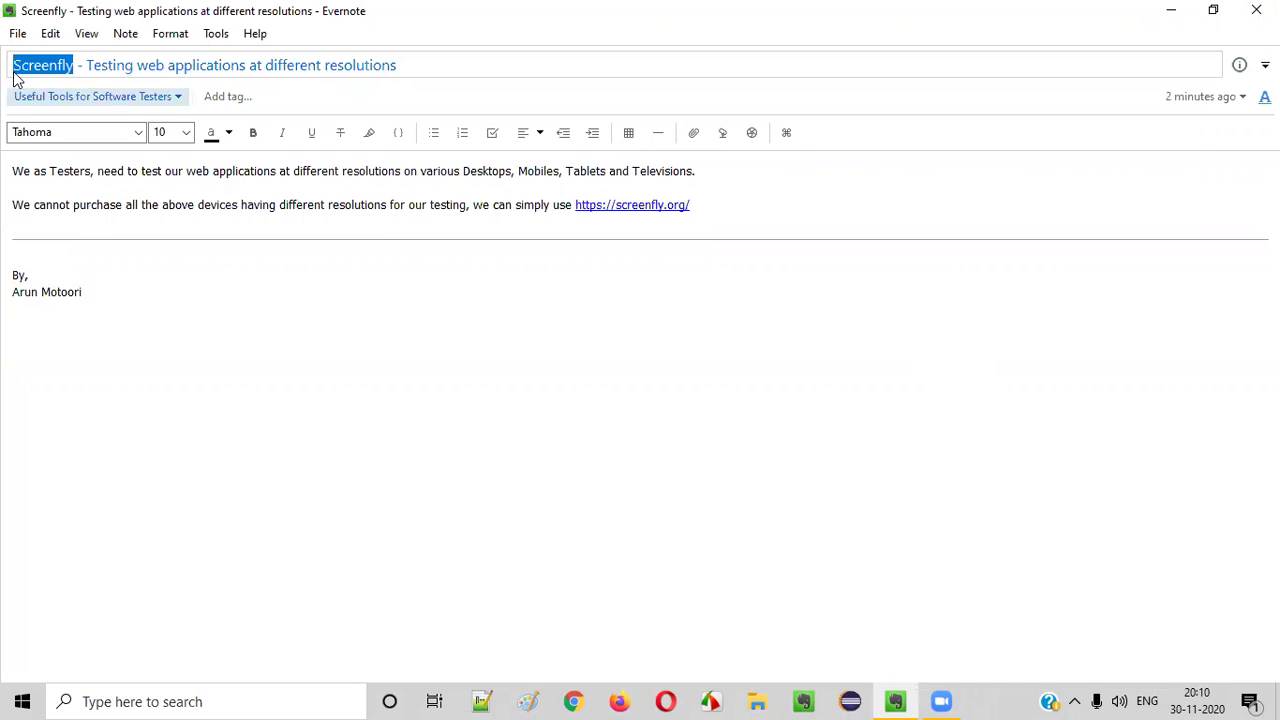
click(528, 701)
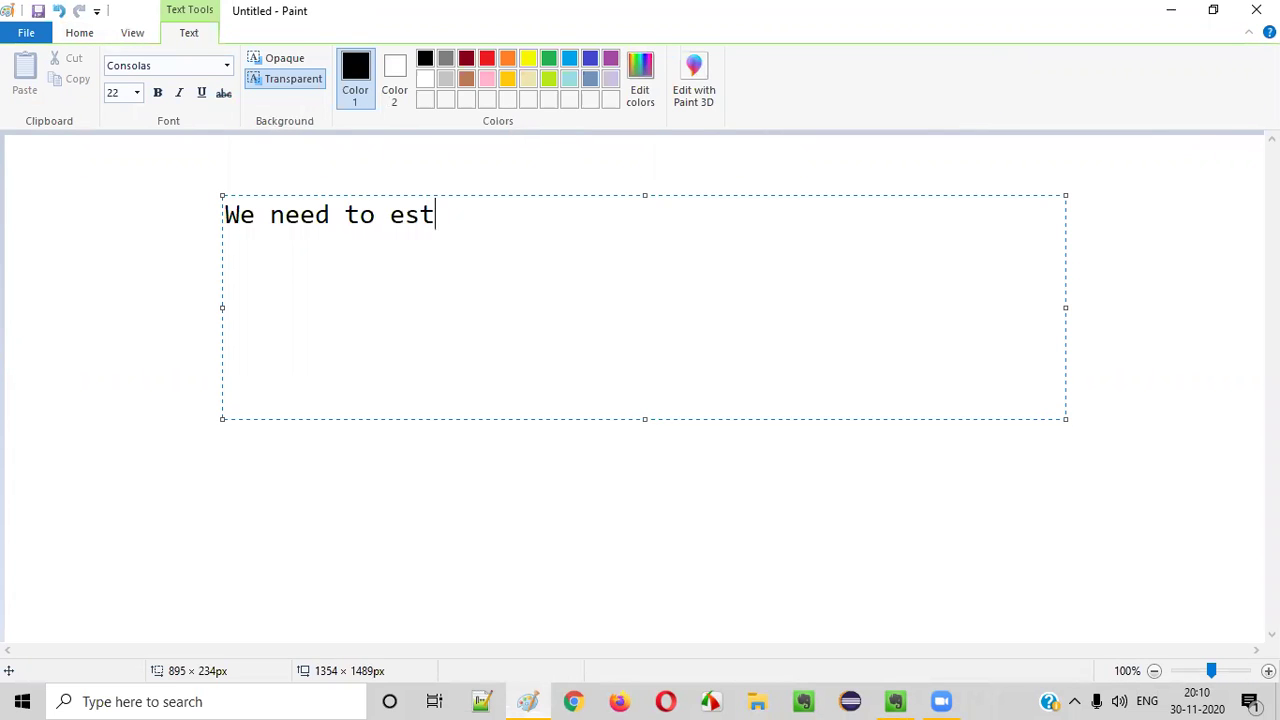
Finish the heading: 'our Web Application', then 'at different resolutions' on a second line
key(BackSpace)
key(BackSpace)
text(st our W)
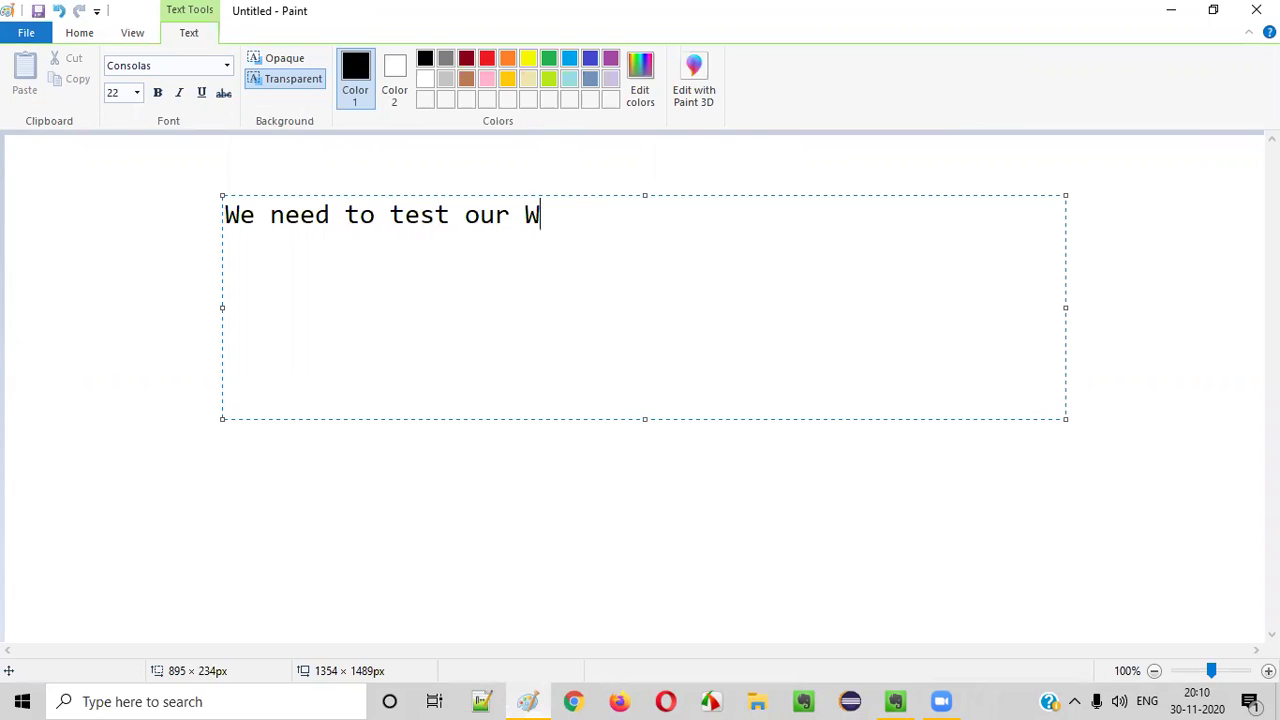
text(eb Application)
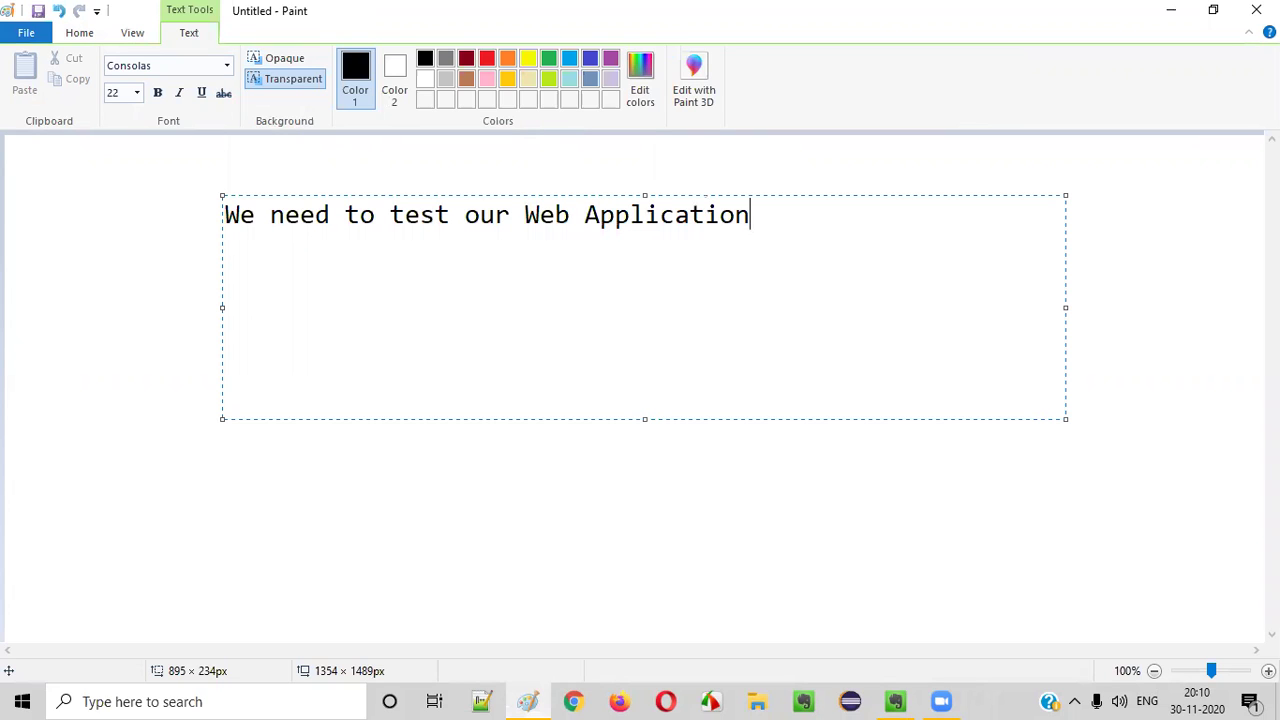
key(Return)
text(at different)
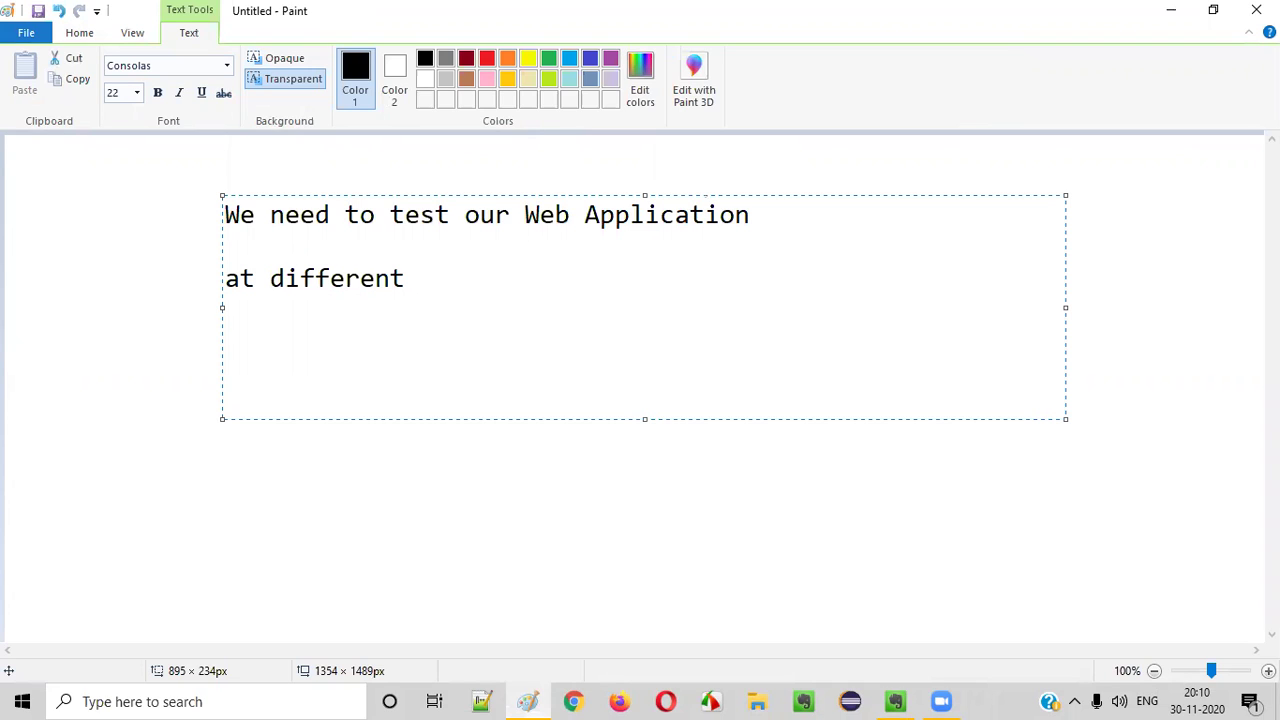
text( resolutions)
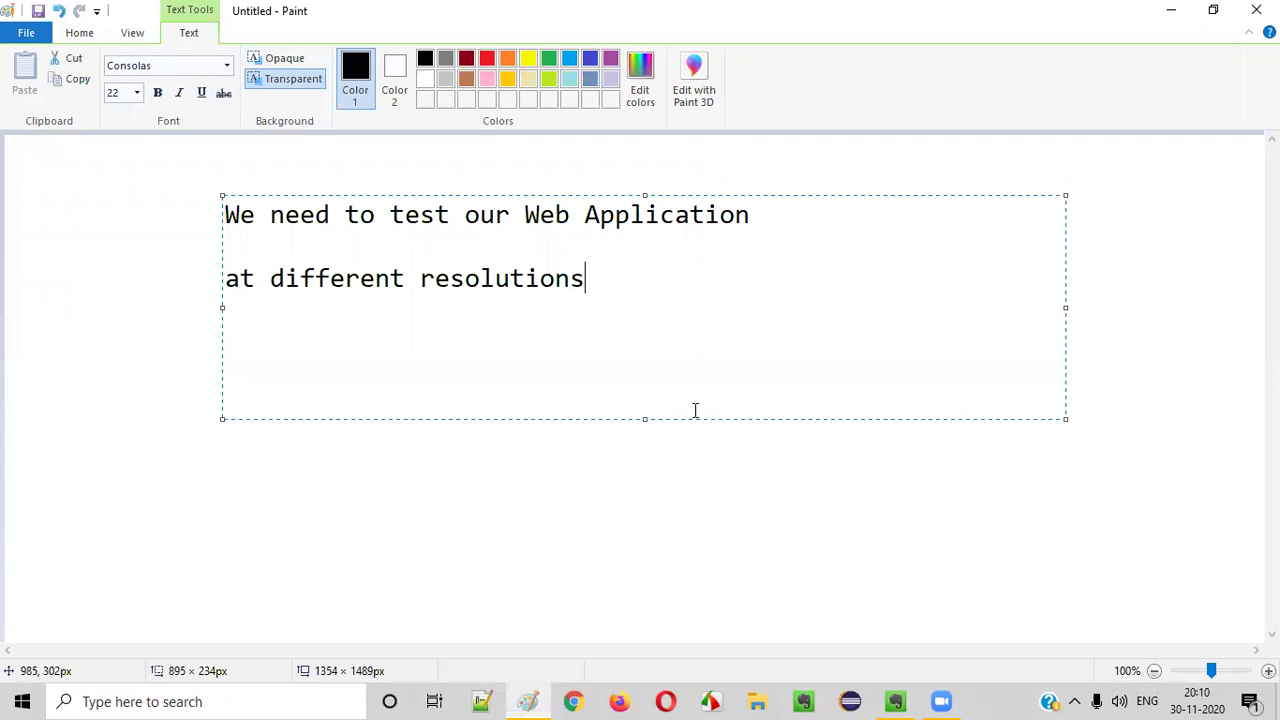
drag(296, 266, 695, 270)
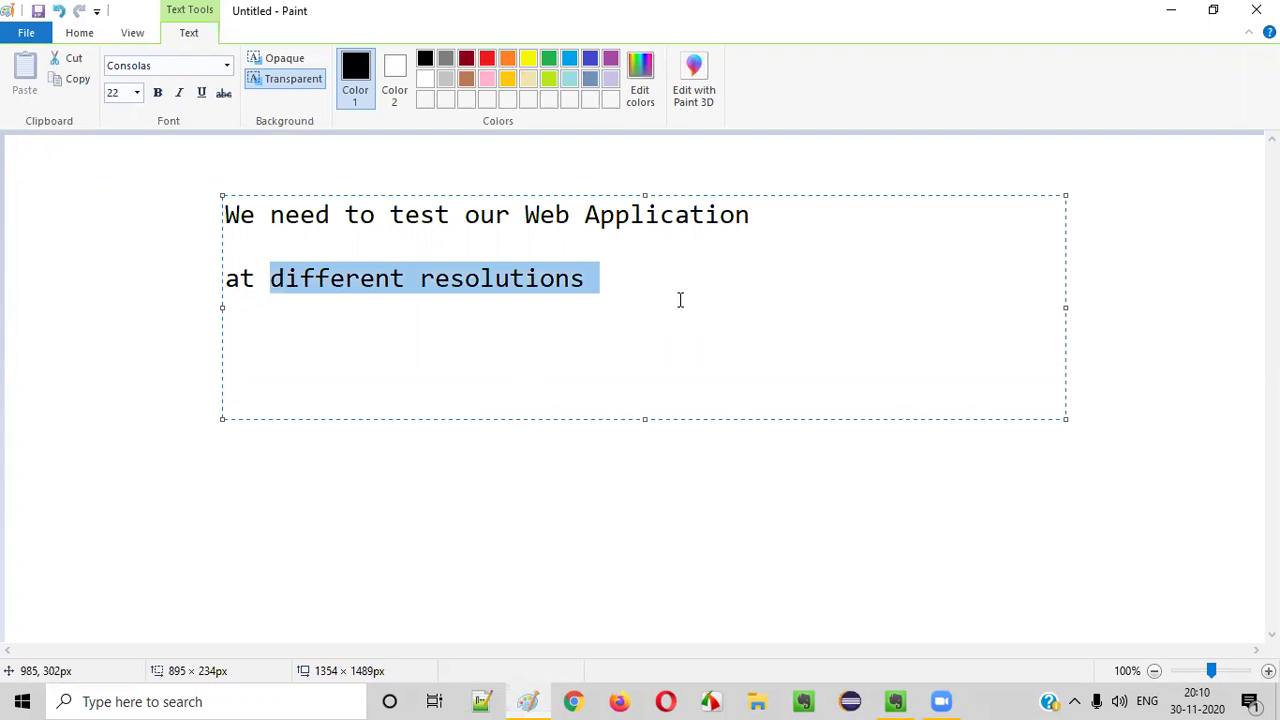
click(477, 494)
Add a text box listing Desktops, Mobile, Tablets, Mobile+Tablets, Televisions
drag(209, 360, 1116, 571)
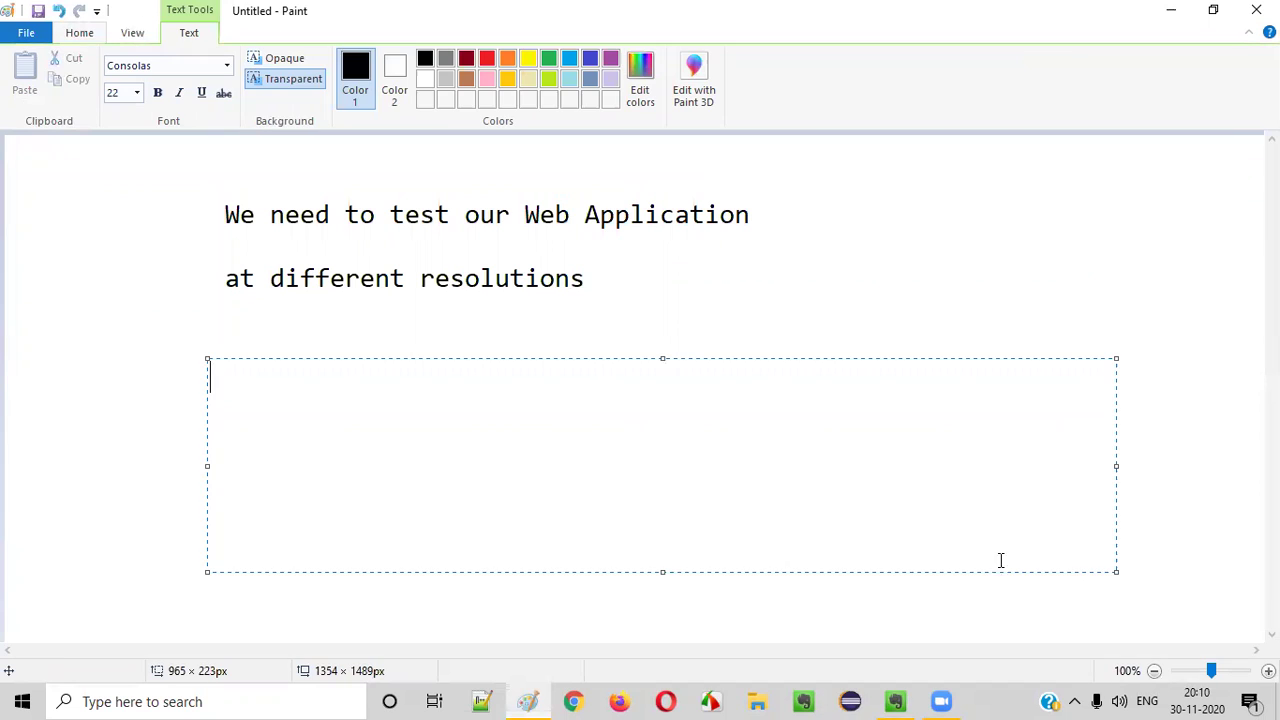
text(Desktops)
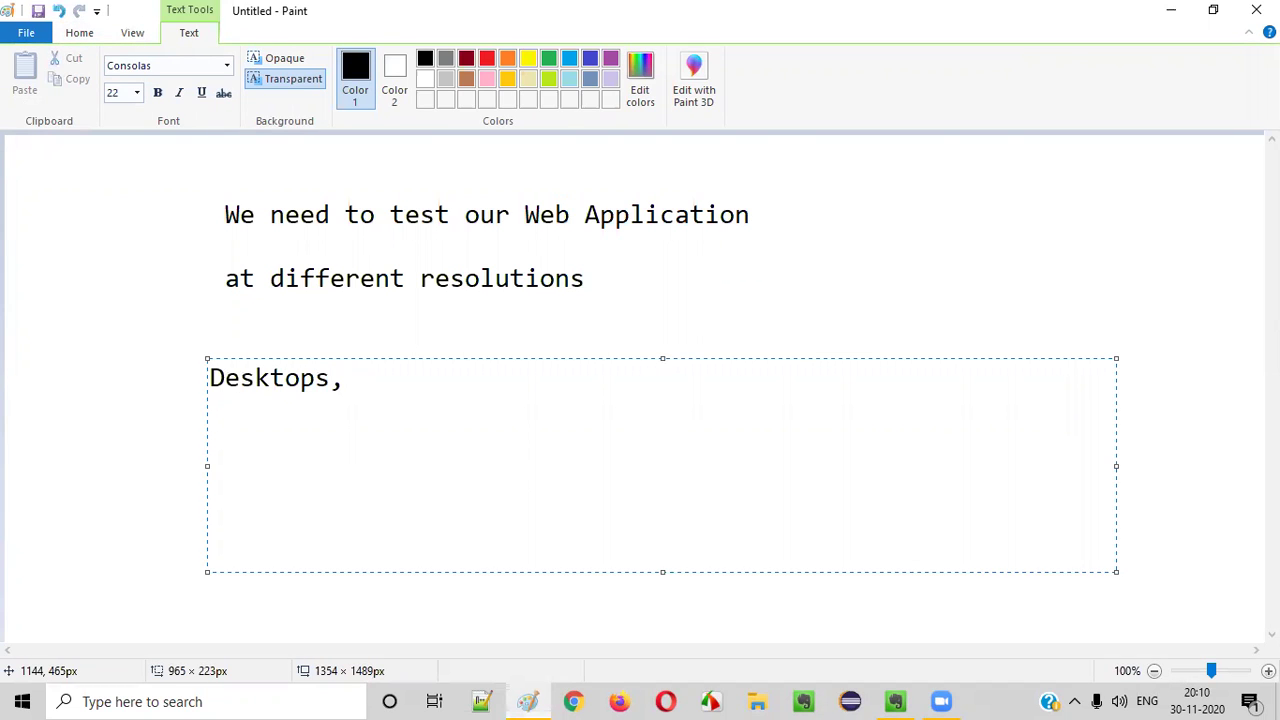
text(, Mobile)
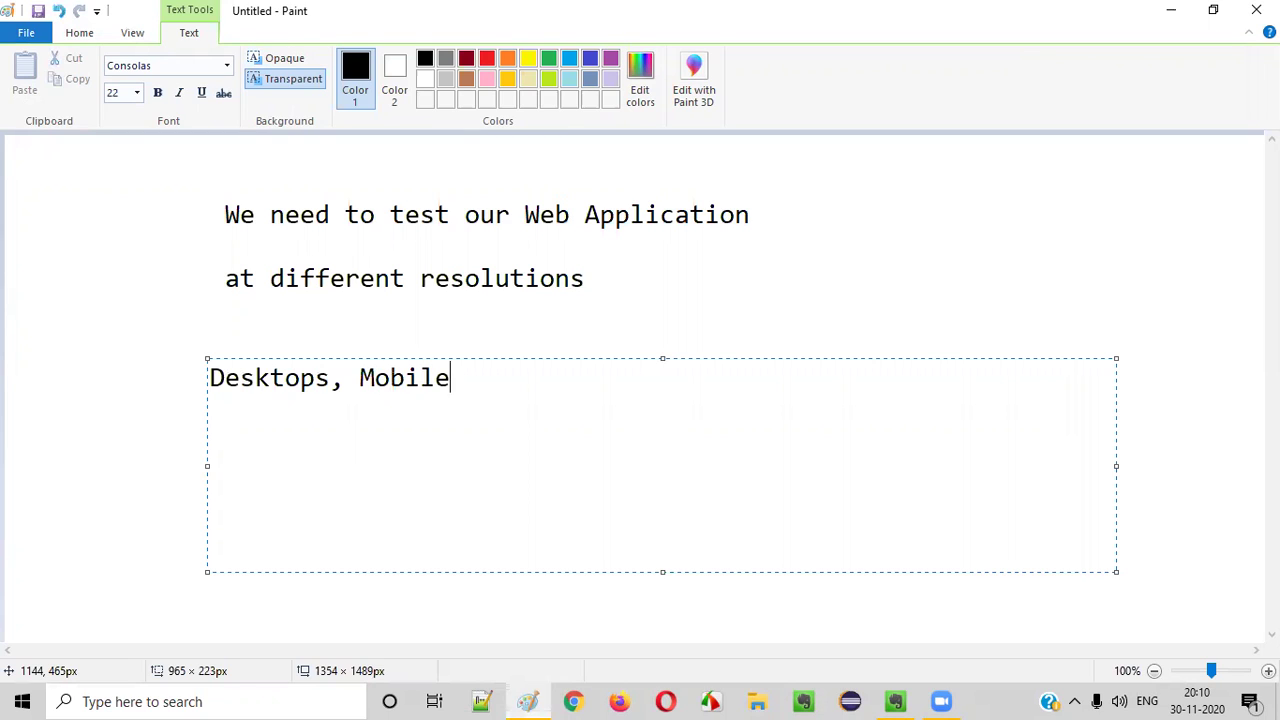
text(, Tables)
key(BackSpace)
key(BackSpace)
key(BackSpace)
text(lets)
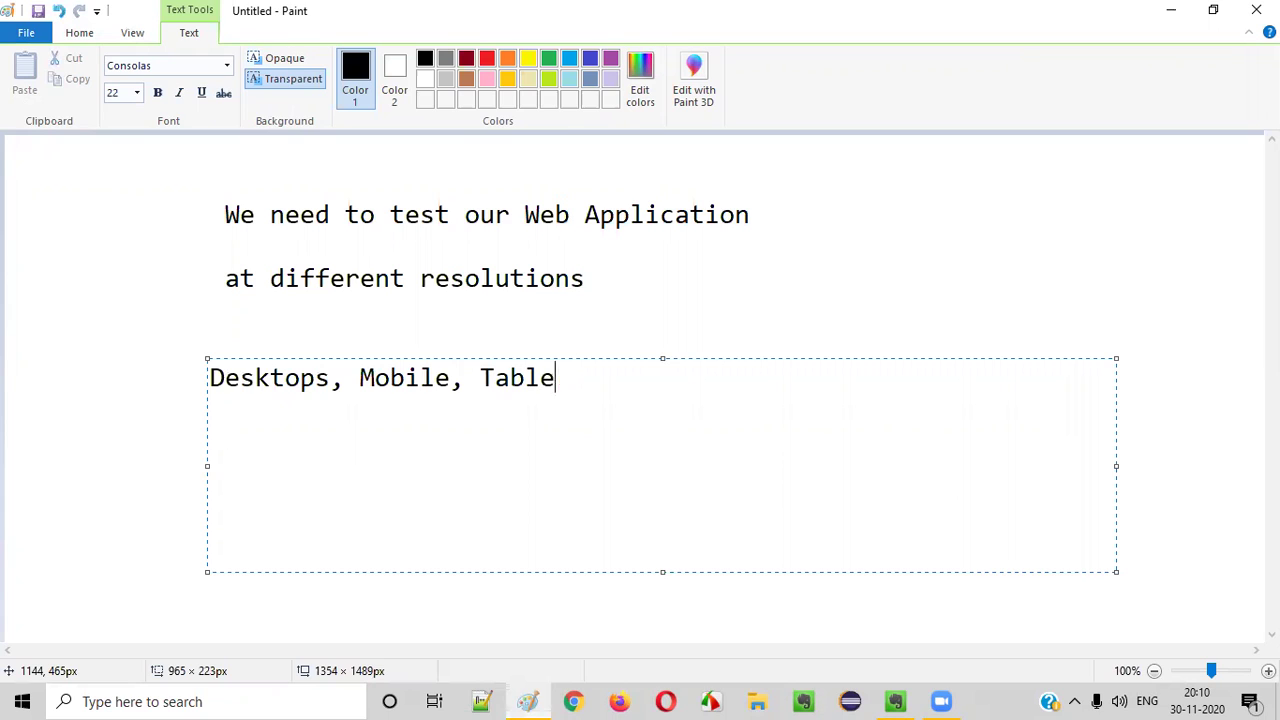
text(, Mobile)
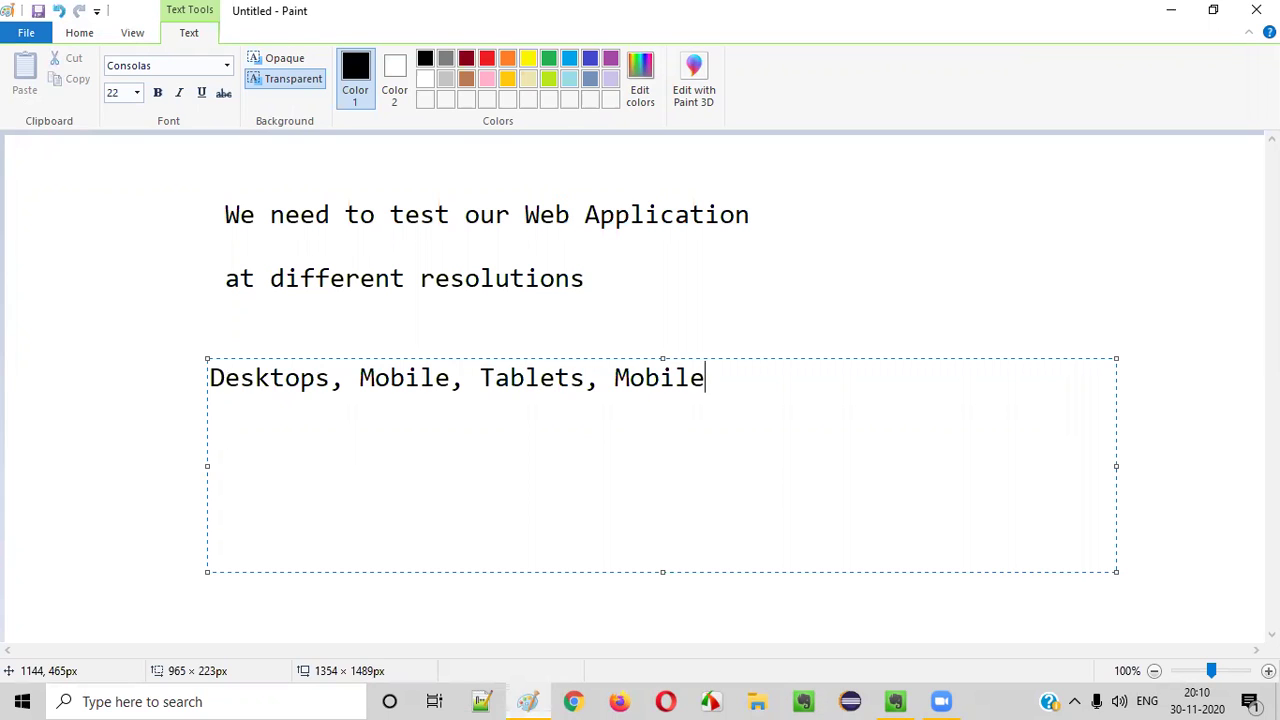
text(+Tablets)
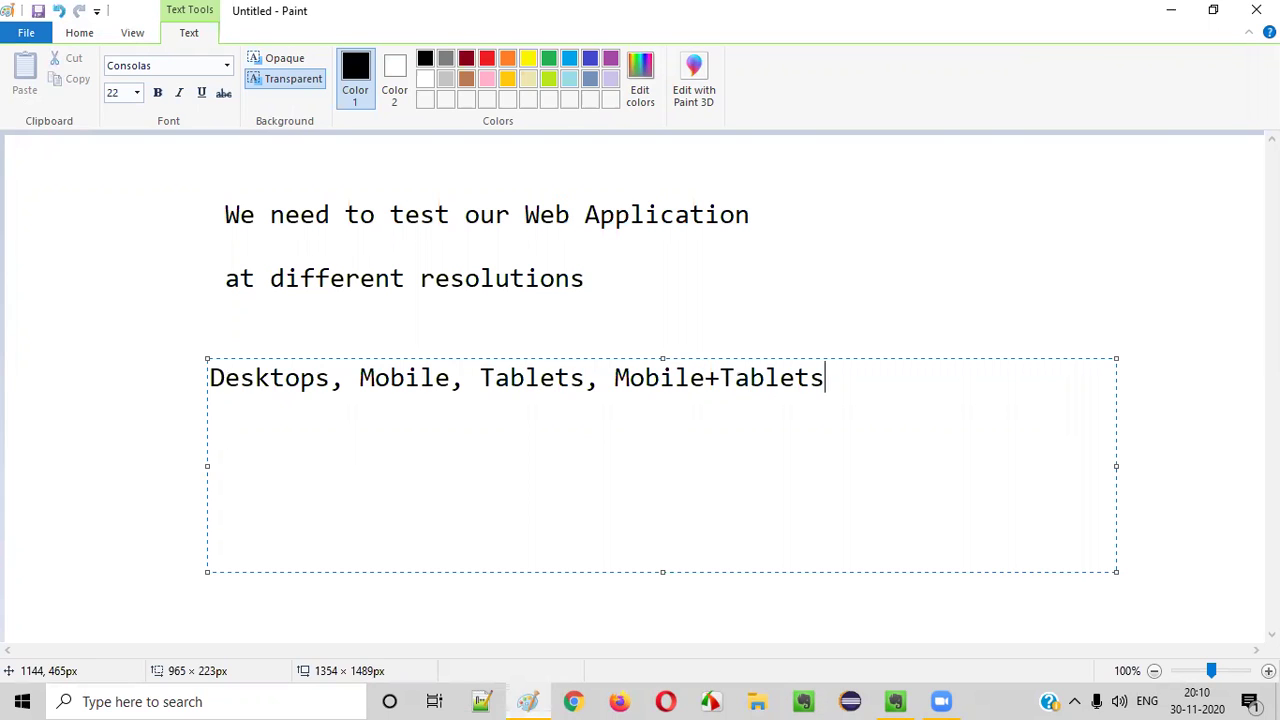
text(, Telev)
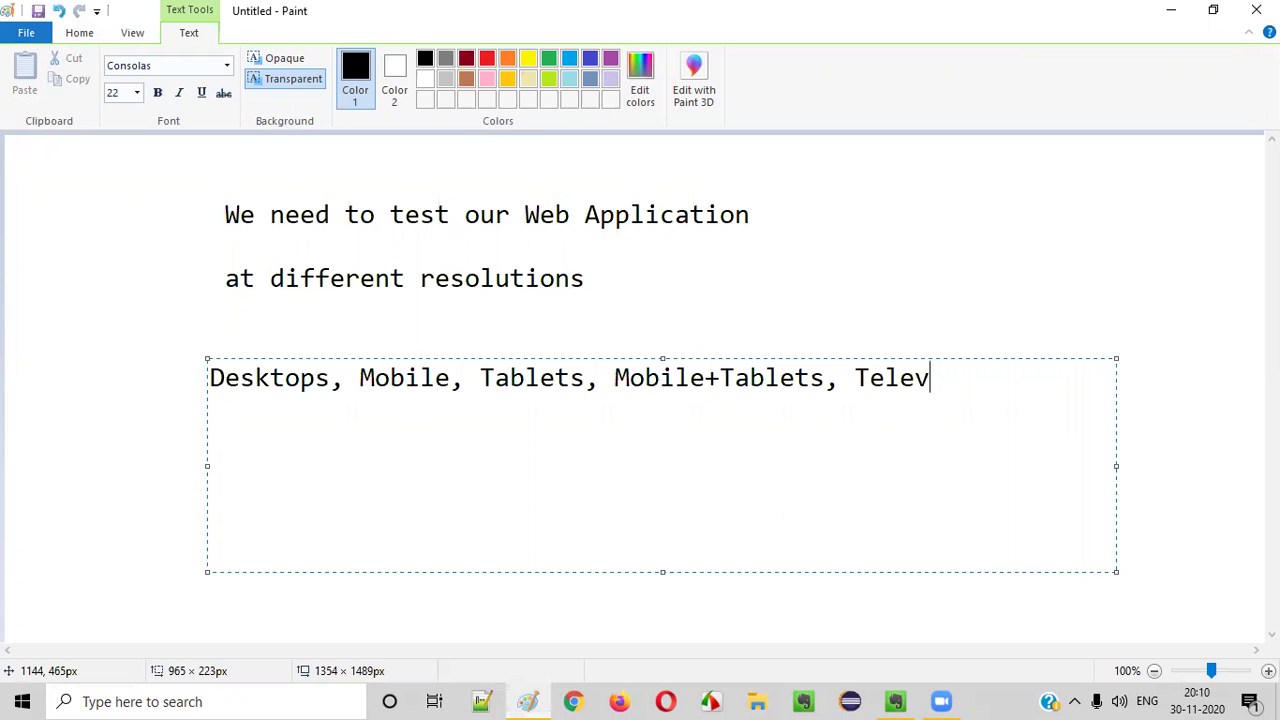
text(isions)
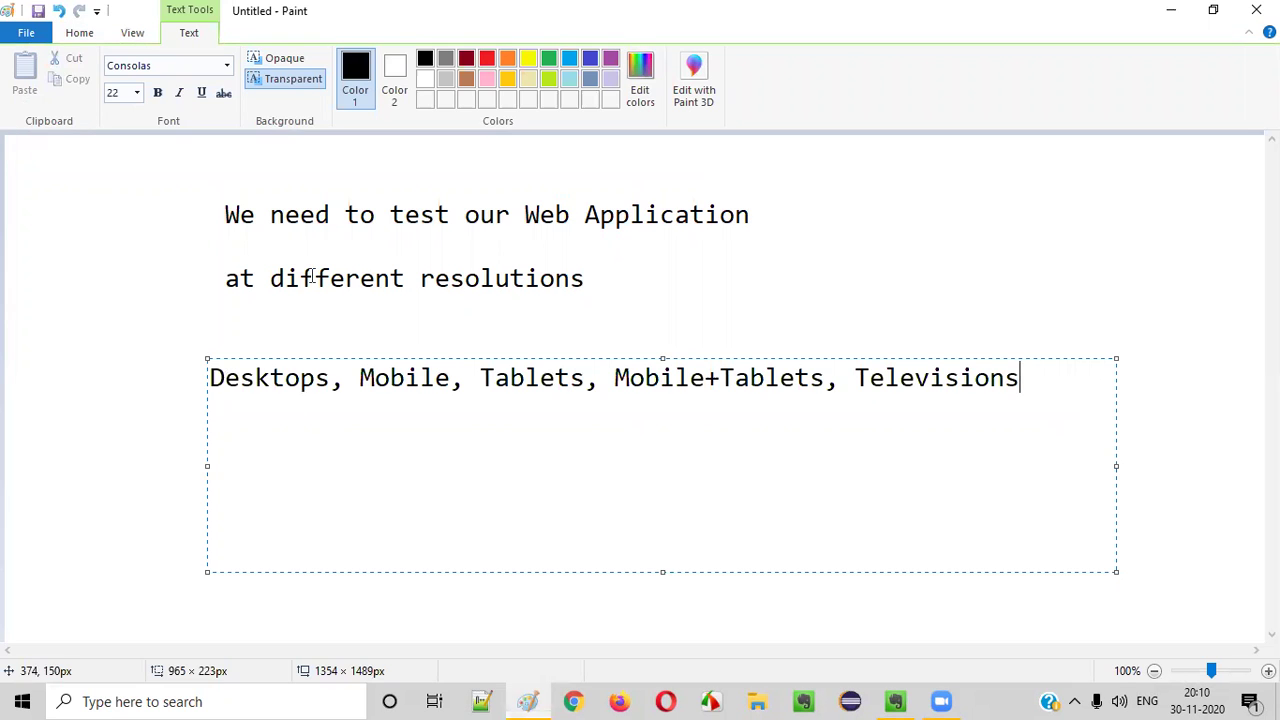
Draw a rectangle around the Desktops, Mobile, Tablets, Televisions device list
click(131, 322)
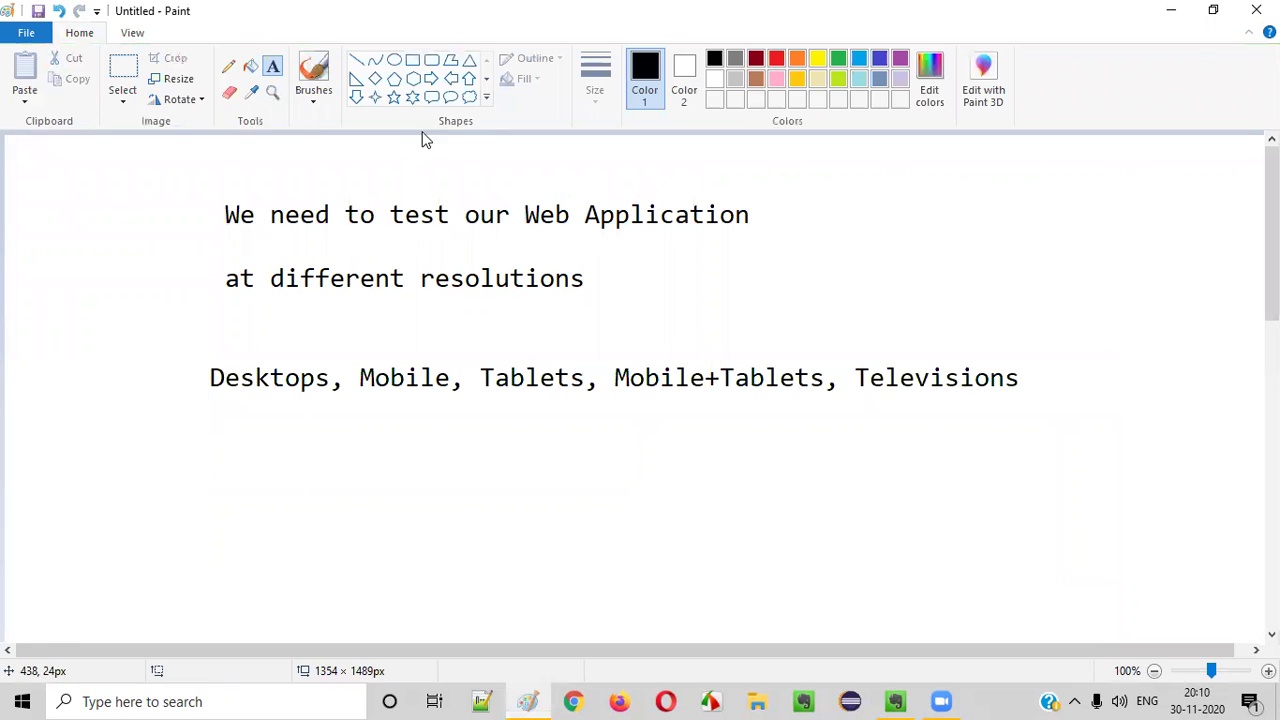
click(412, 59)
mouse_move(178, 346)
mouse_down()
mouse_move(193, 358)
mouse_move(1056, 431)
mouse_up()
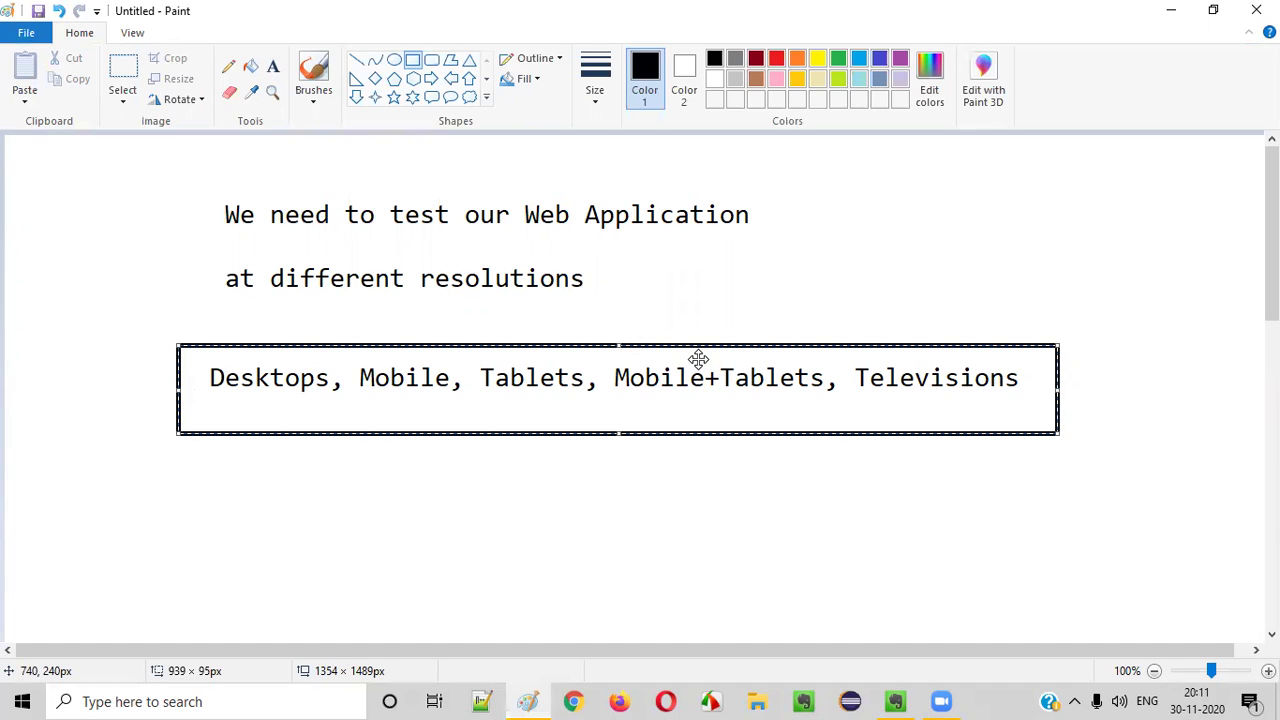
Type 'Screenfly.org' in a new text box beneath the rectangle and commit it
click(272, 66)
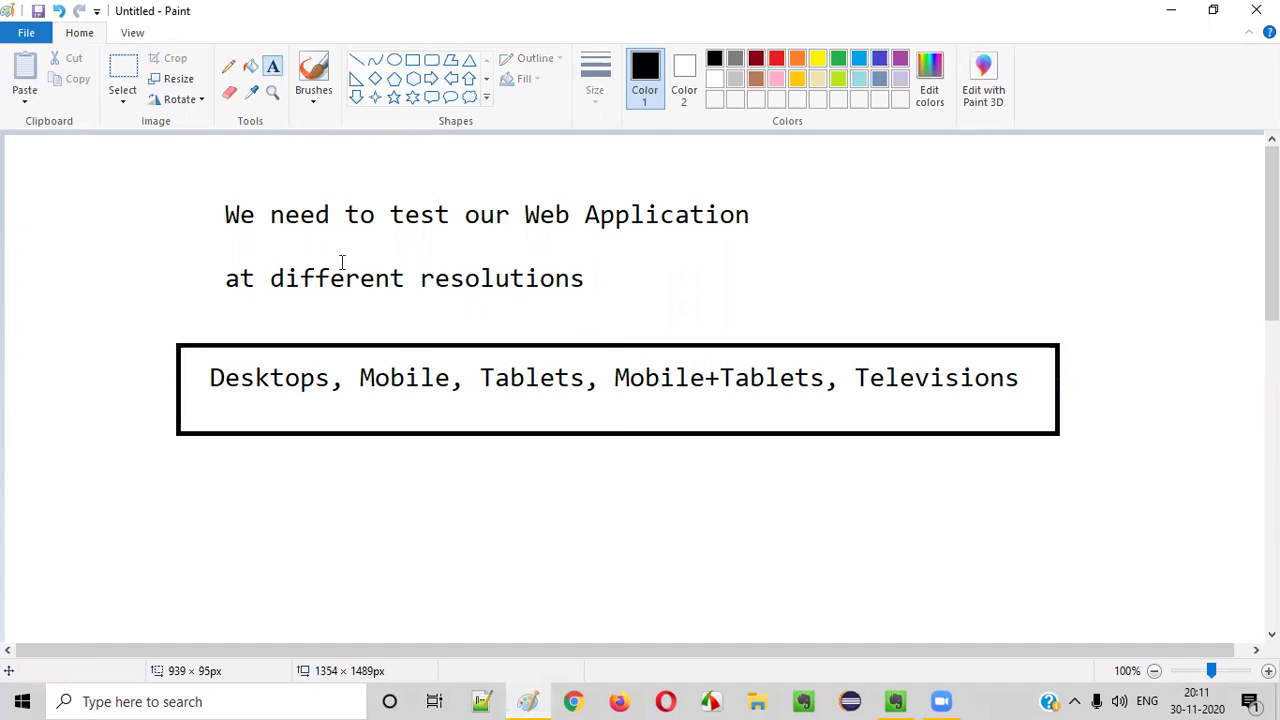
click(424, 517)
text(Scr)
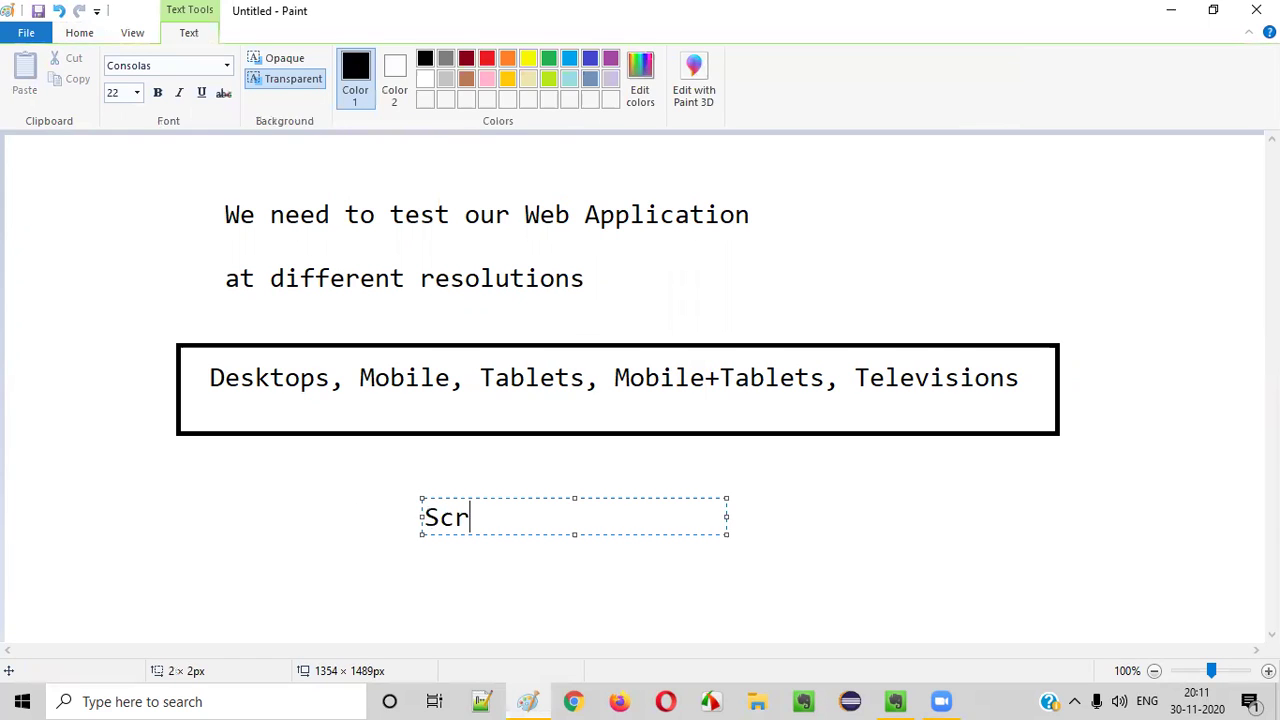
text(eens)
key(BackSpace)
text(f)
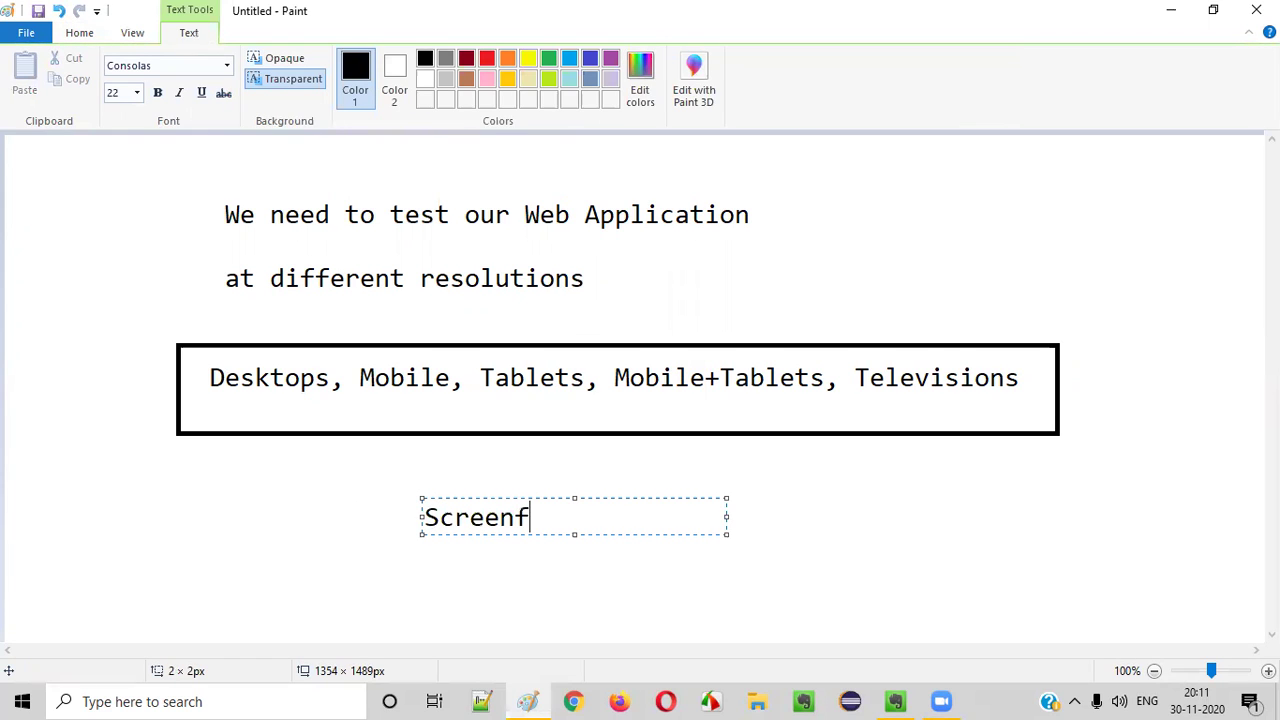
text(ly.org)
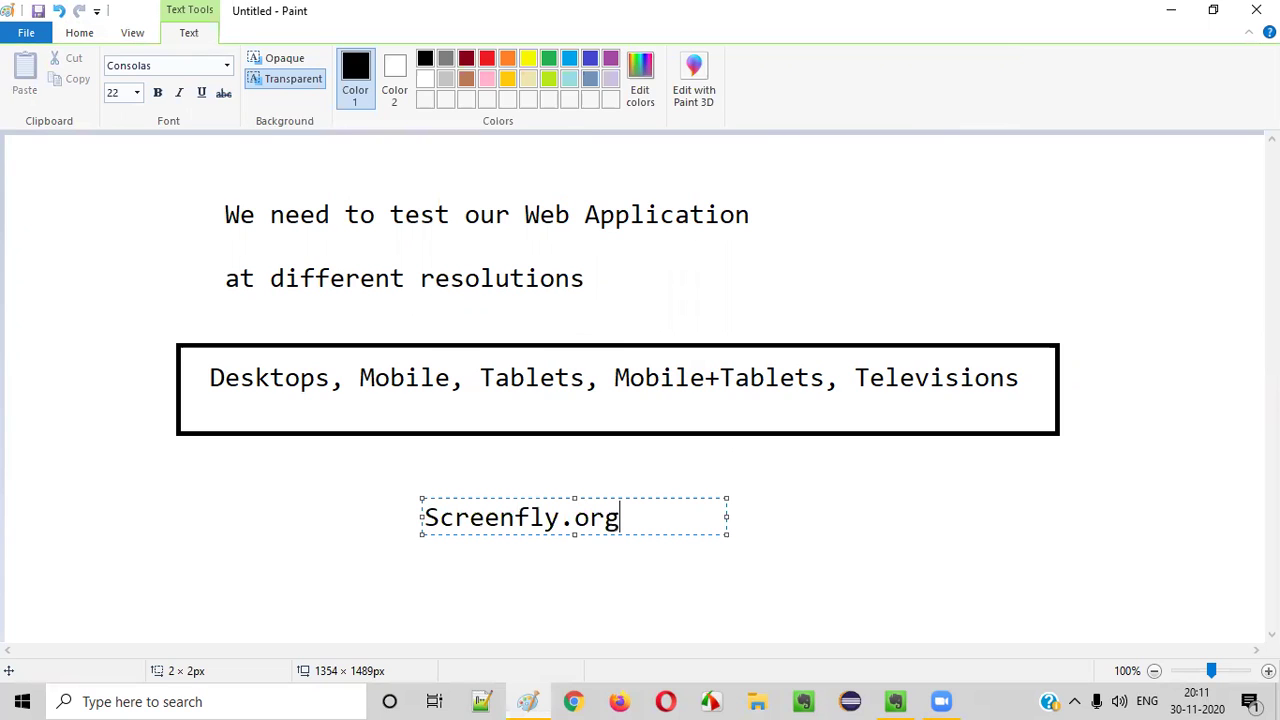
key(ctrl+a)
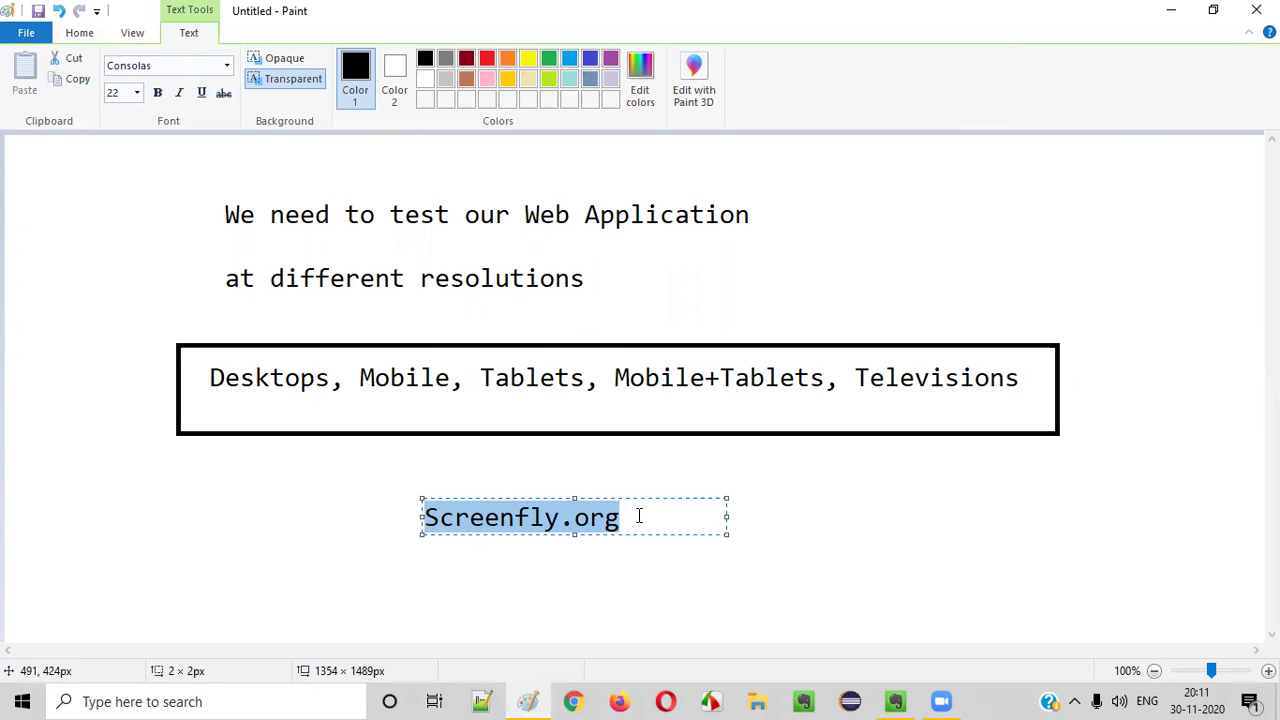
click(593, 609)
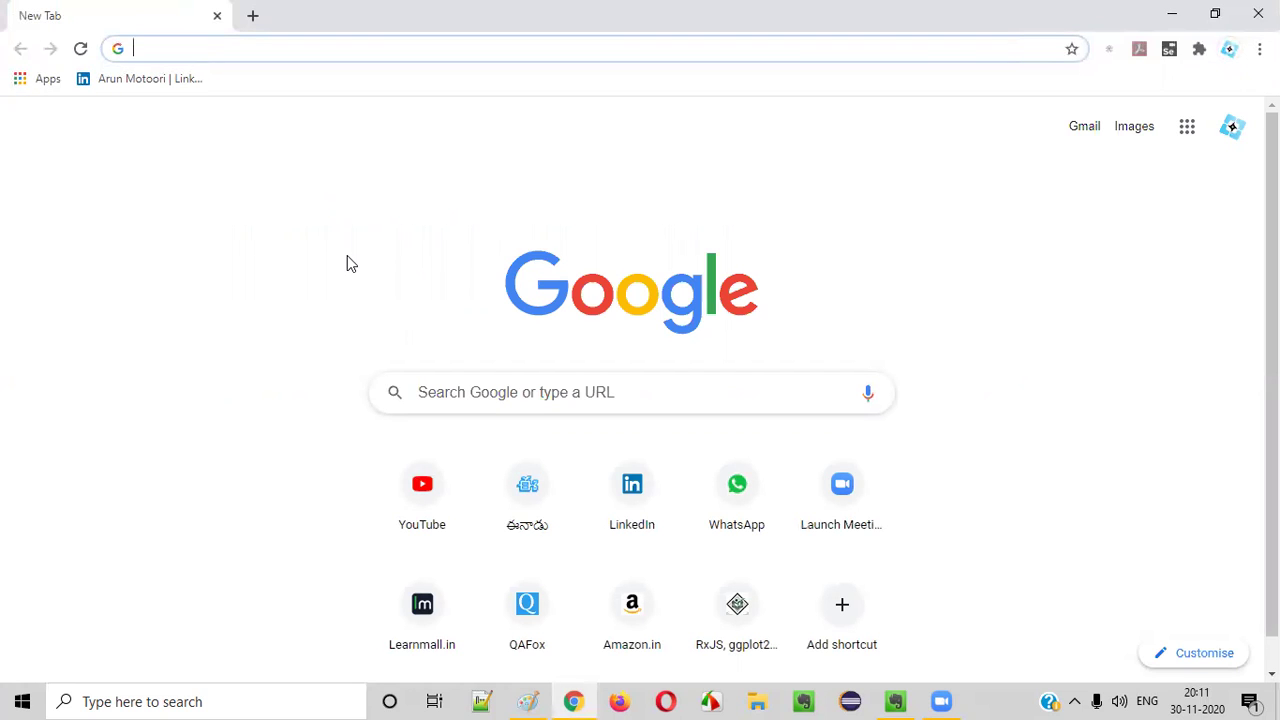
Google 'screenfly' and open the screenfly.org result
text(scr)
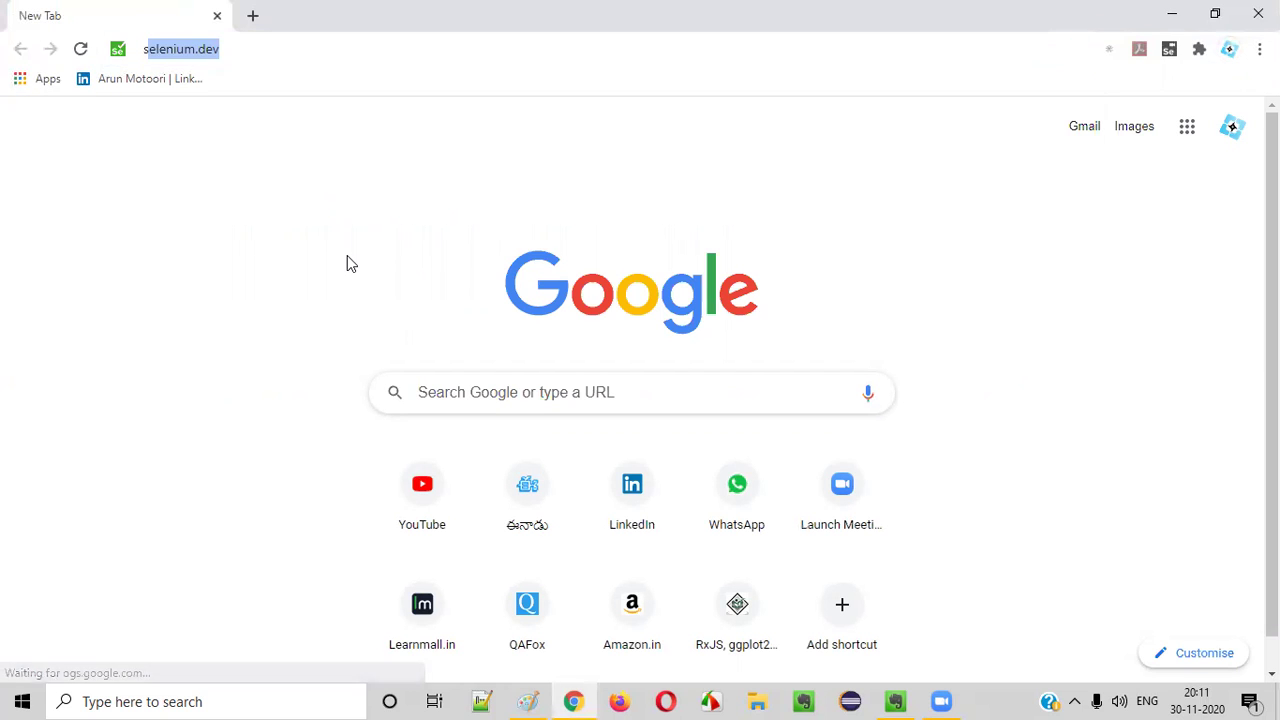
text(eenfly)
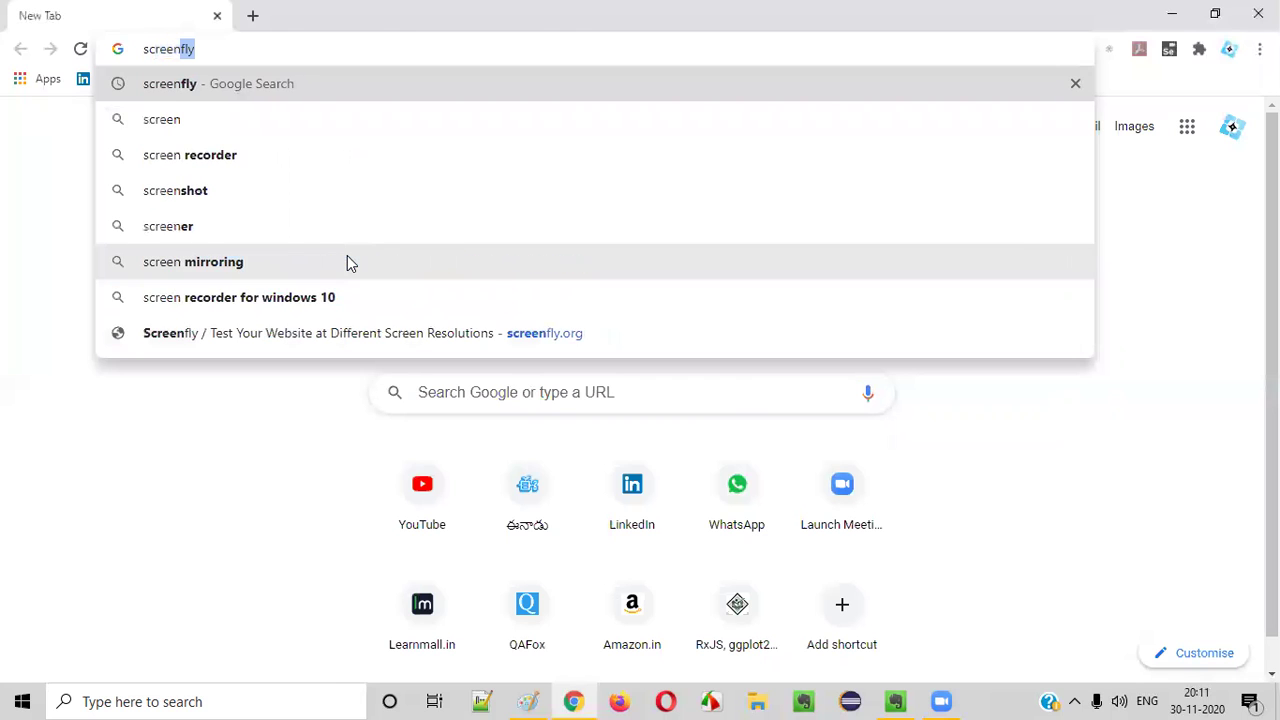
key(Return)
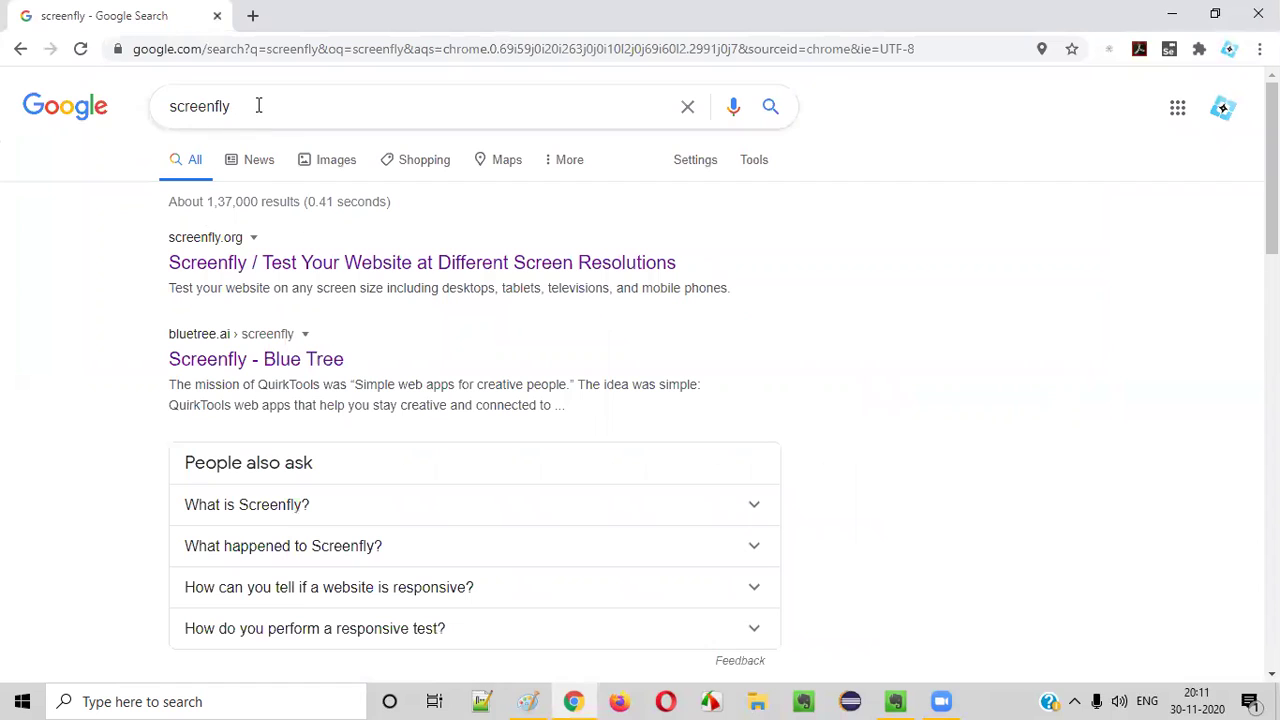
drag(257, 106, 86, 149)
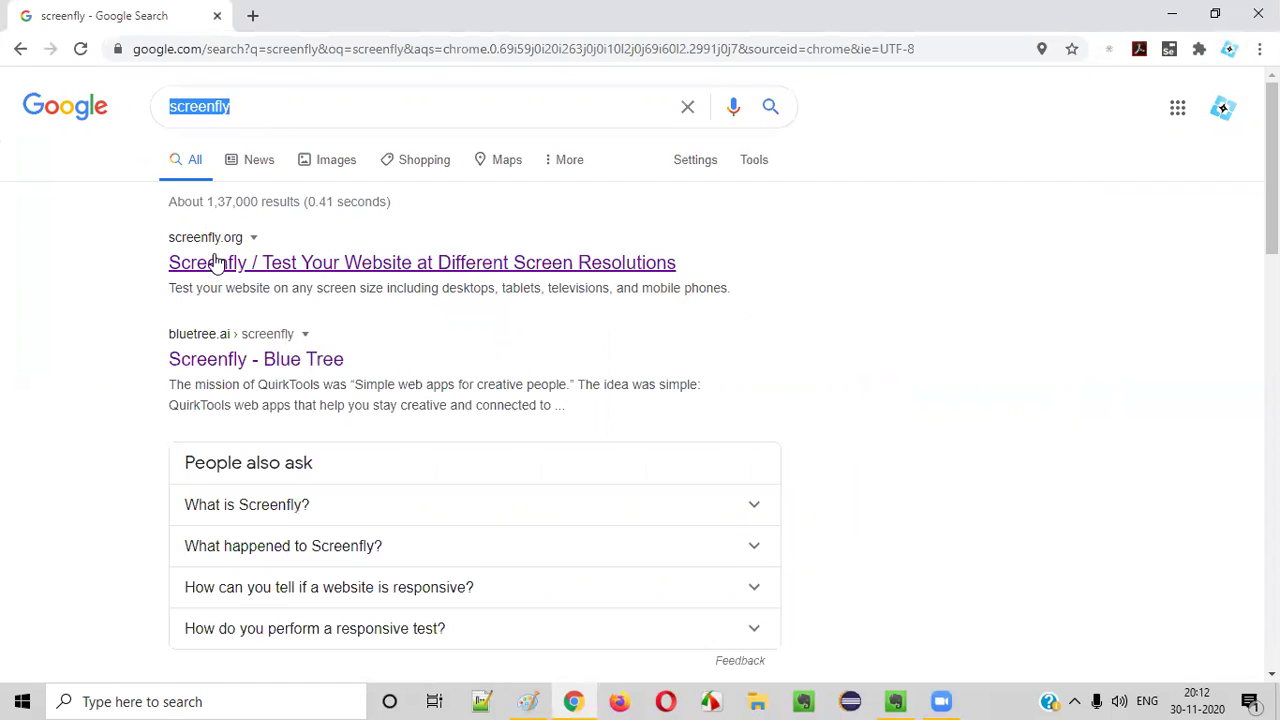
click(276, 265)
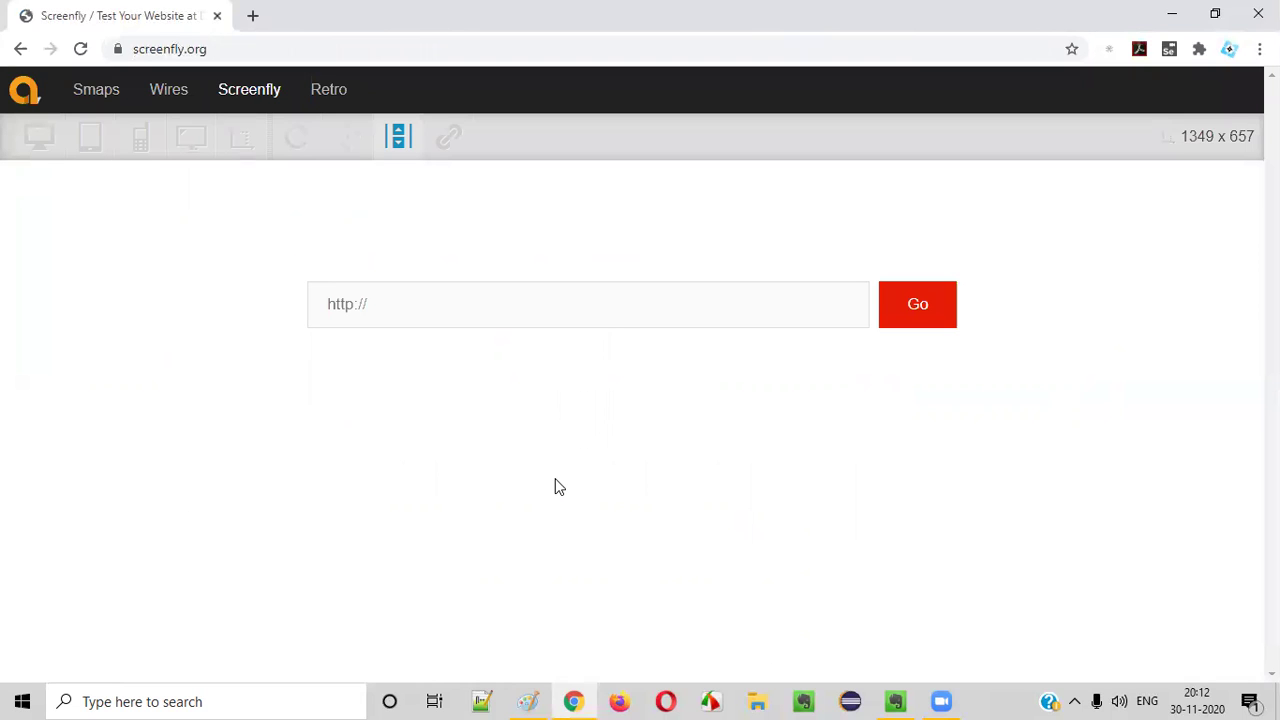
Paste the qafox.com address into Screenfly's website URL field
click(250, 18)
text(qafox.com)
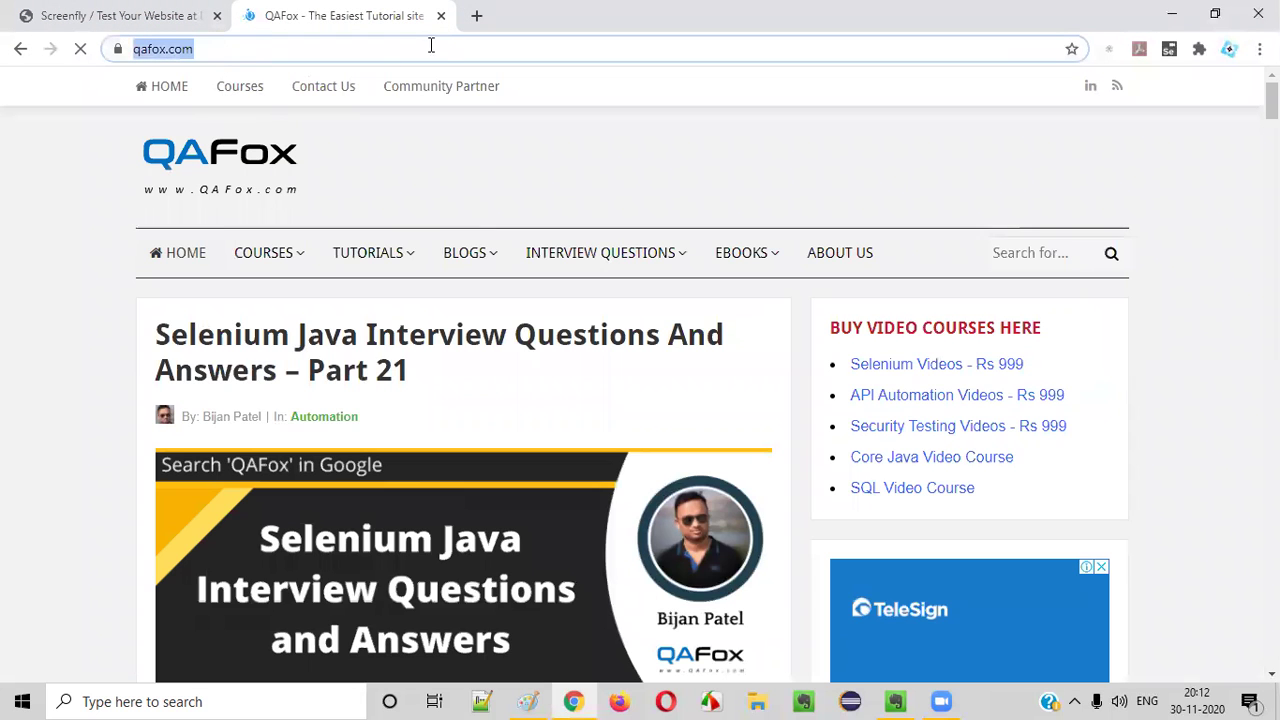
click(441, 16)
click(368, 302)
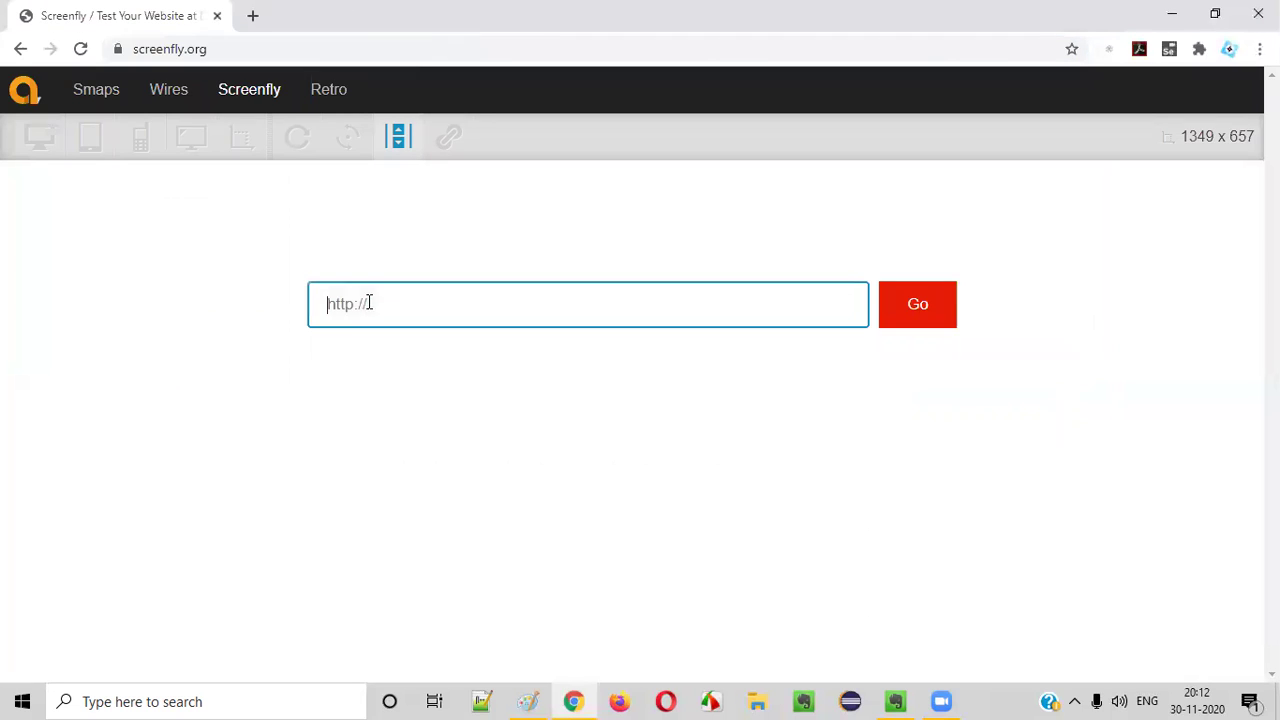
text(https://www.qafox.com/)
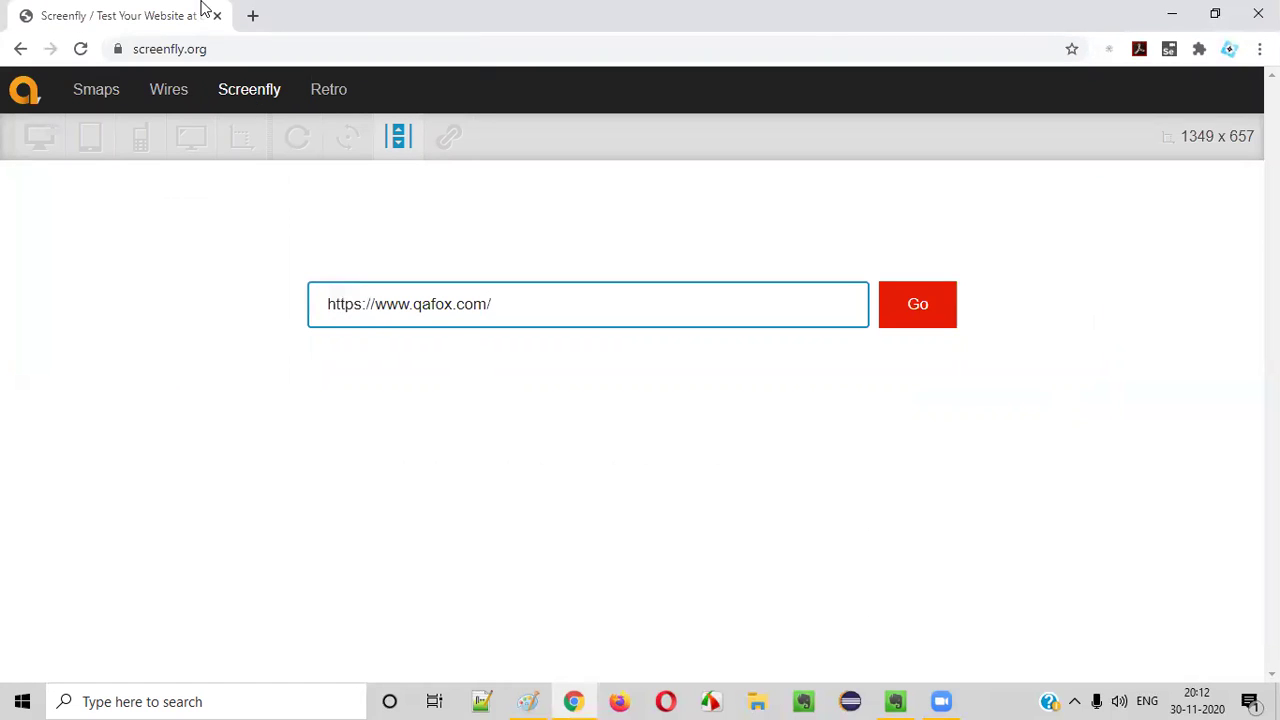
drag(591, 317, 91, 274)
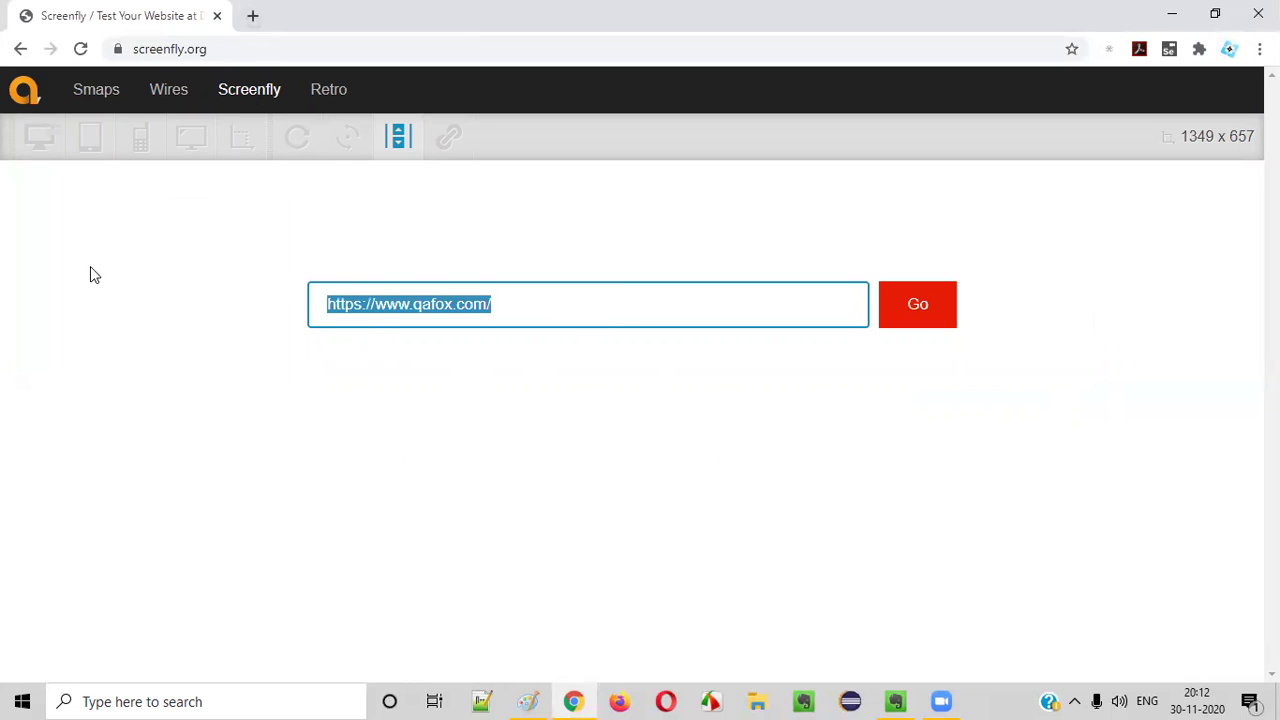
click(477, 383)
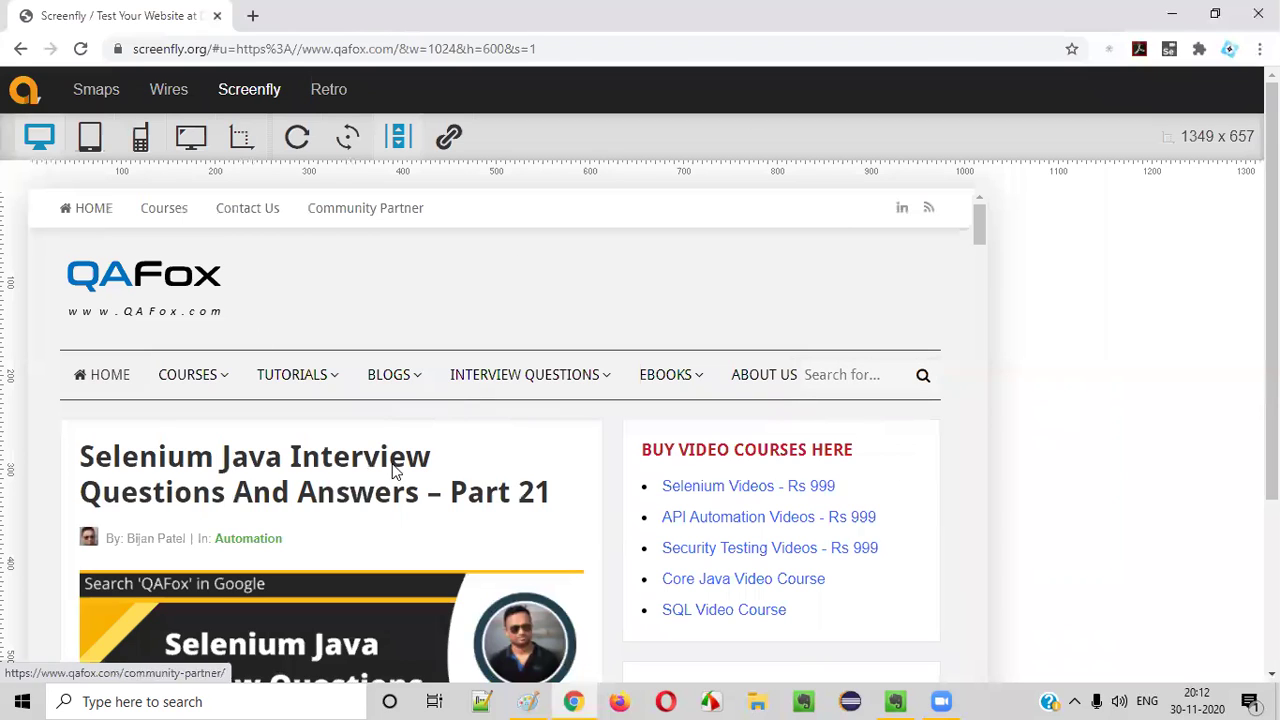
Load the 1024×600 qafox.com preview and dismiss the Follow QAFox.com popup
drag(983, 217, 1040, 189)
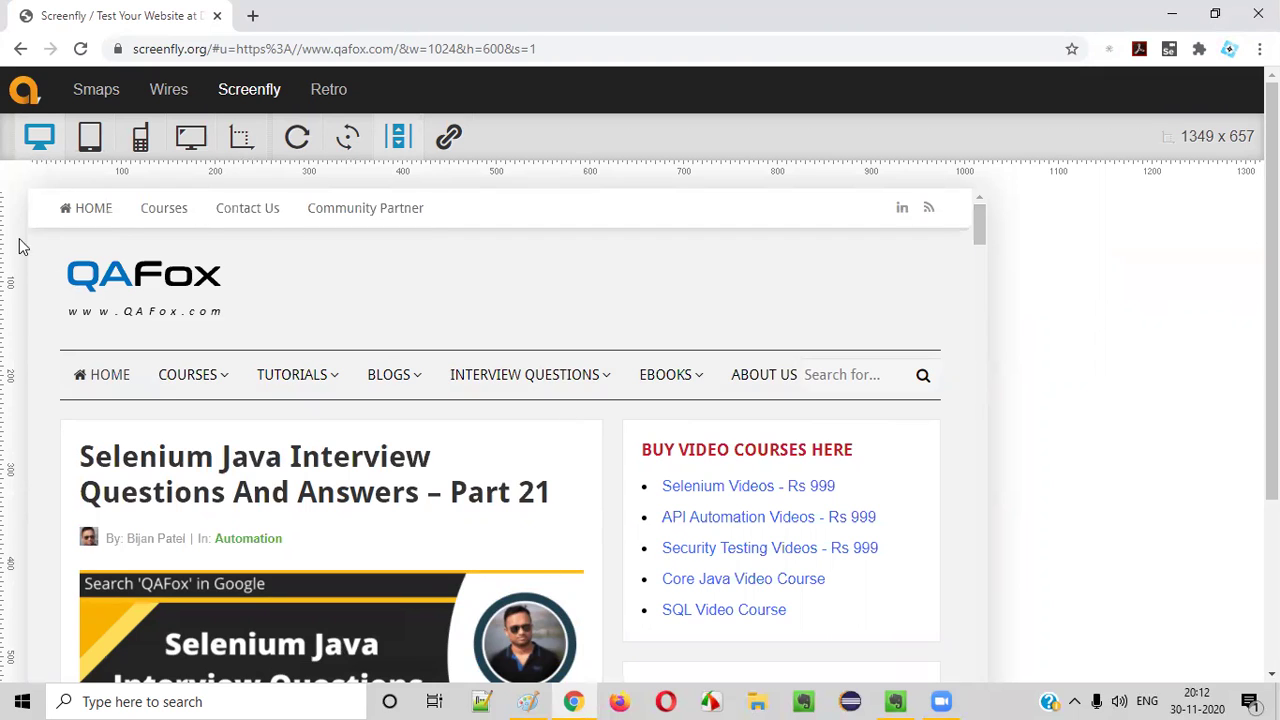
click(90, 145)
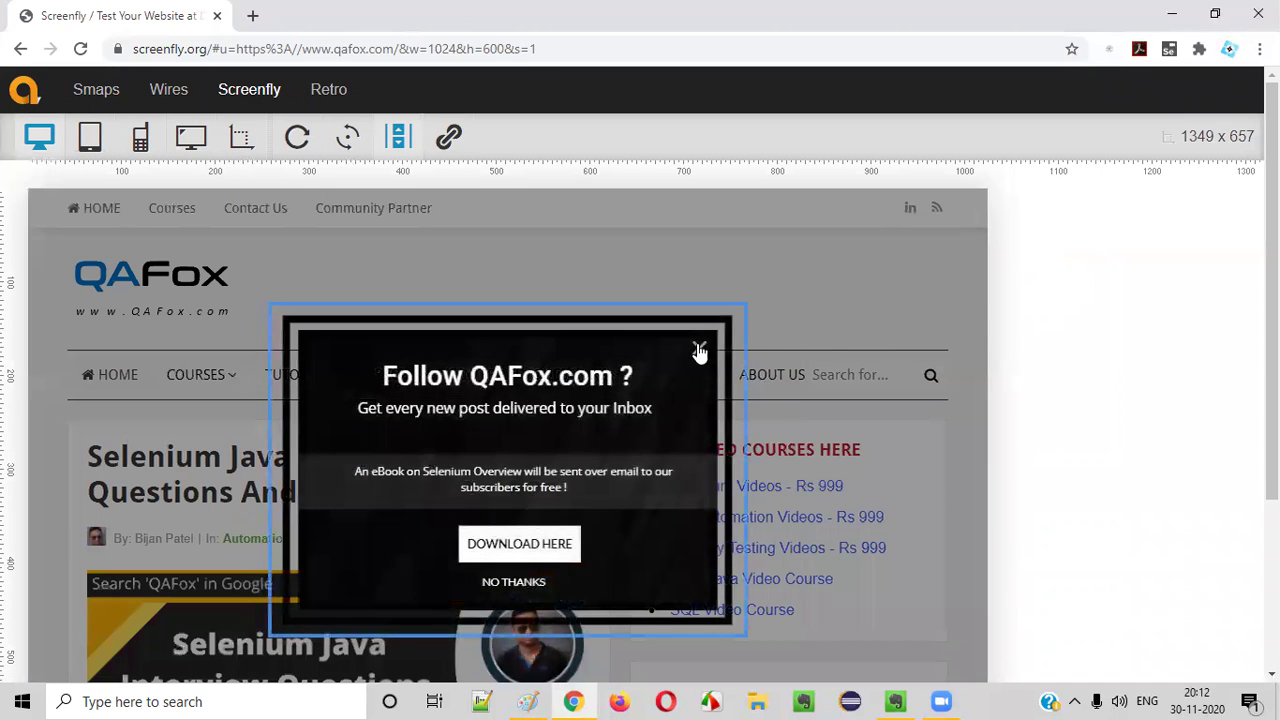
click(699, 348)
click(90, 145)
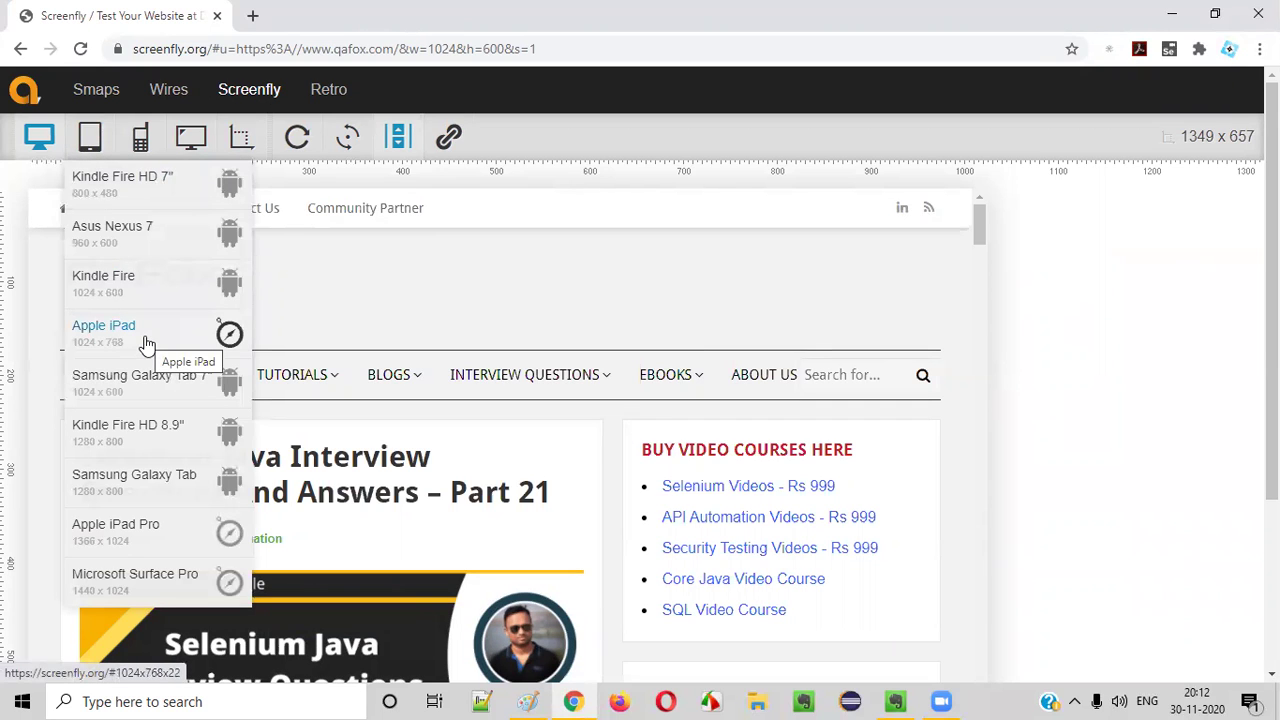
Preview qafox.com as Apple iPad (1024×768), then as Apple iPad Pro (1366×1024)
click(146, 344)
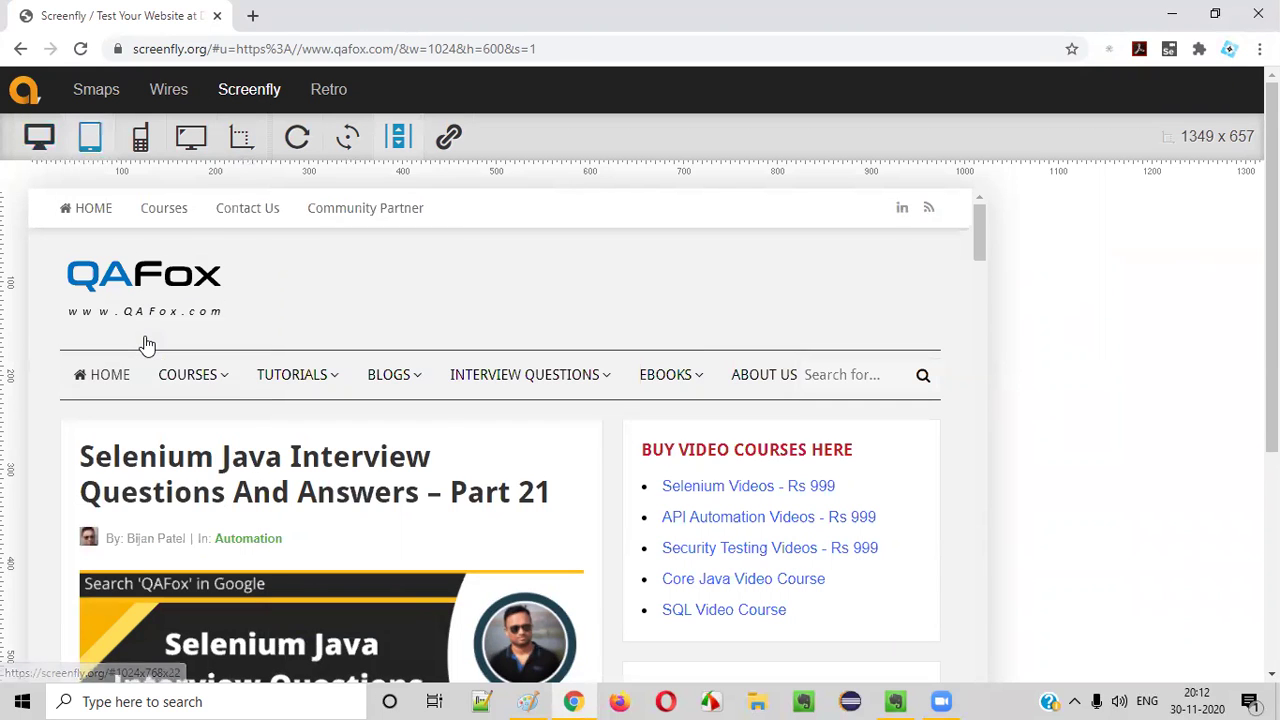
click(91, 145)
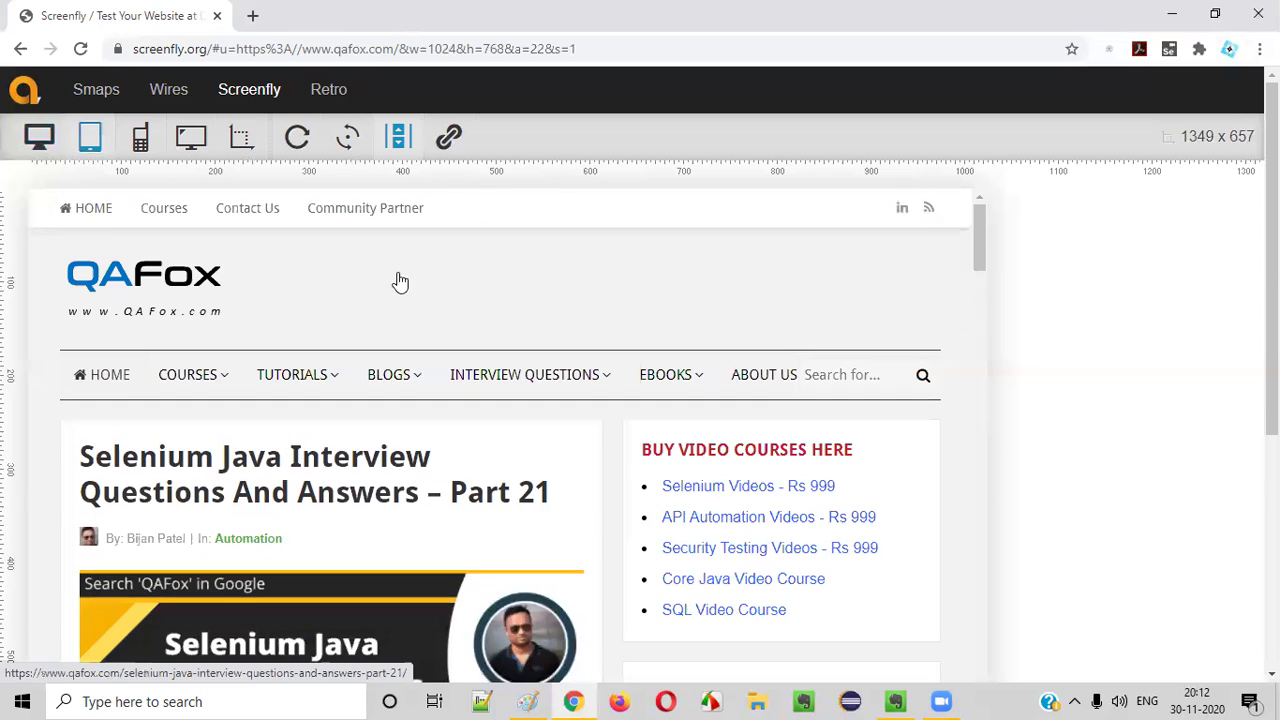
scroll(400, 285, down, 10)
scroll(480, 305, up, 5)
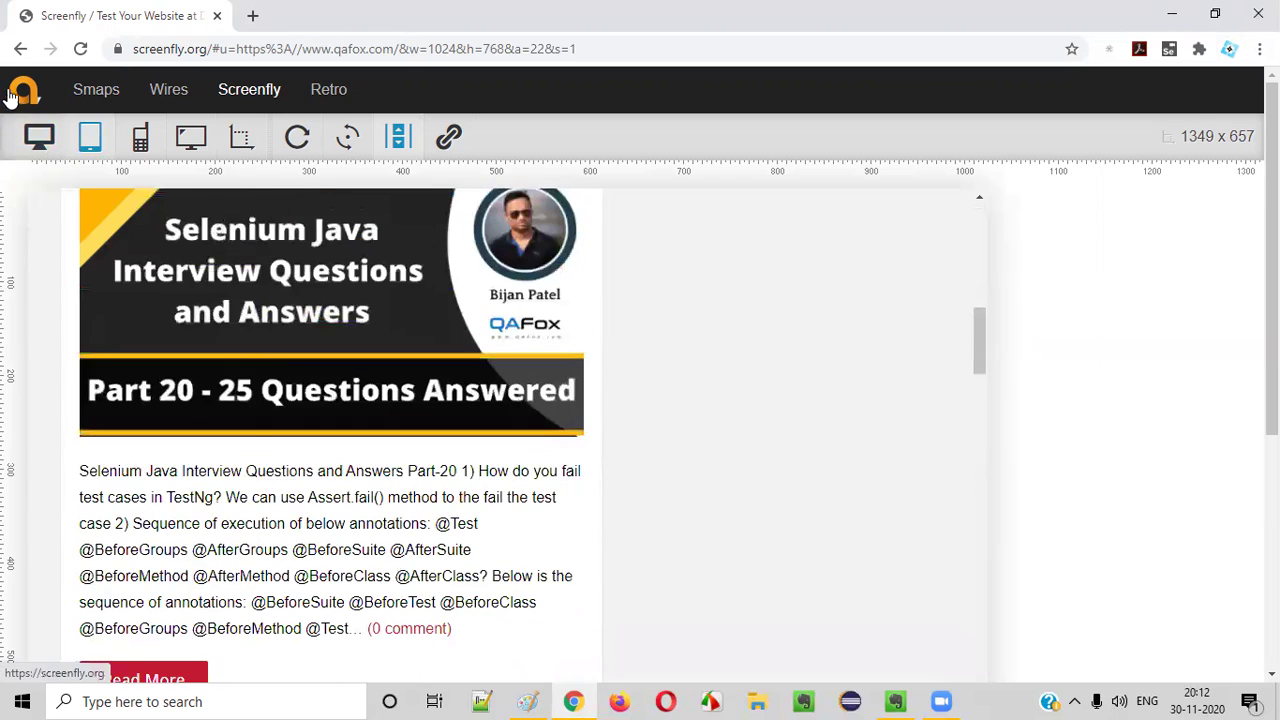
click(90, 137)
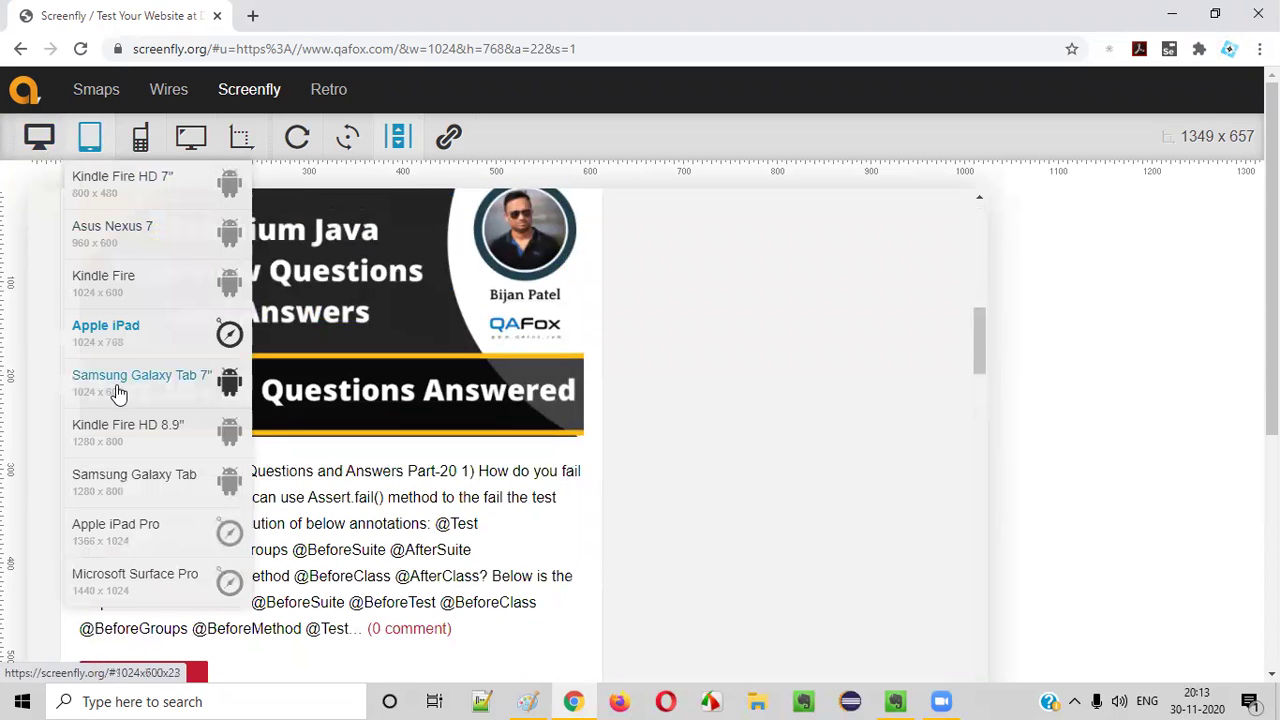
scroll(170, 338, down, 2)
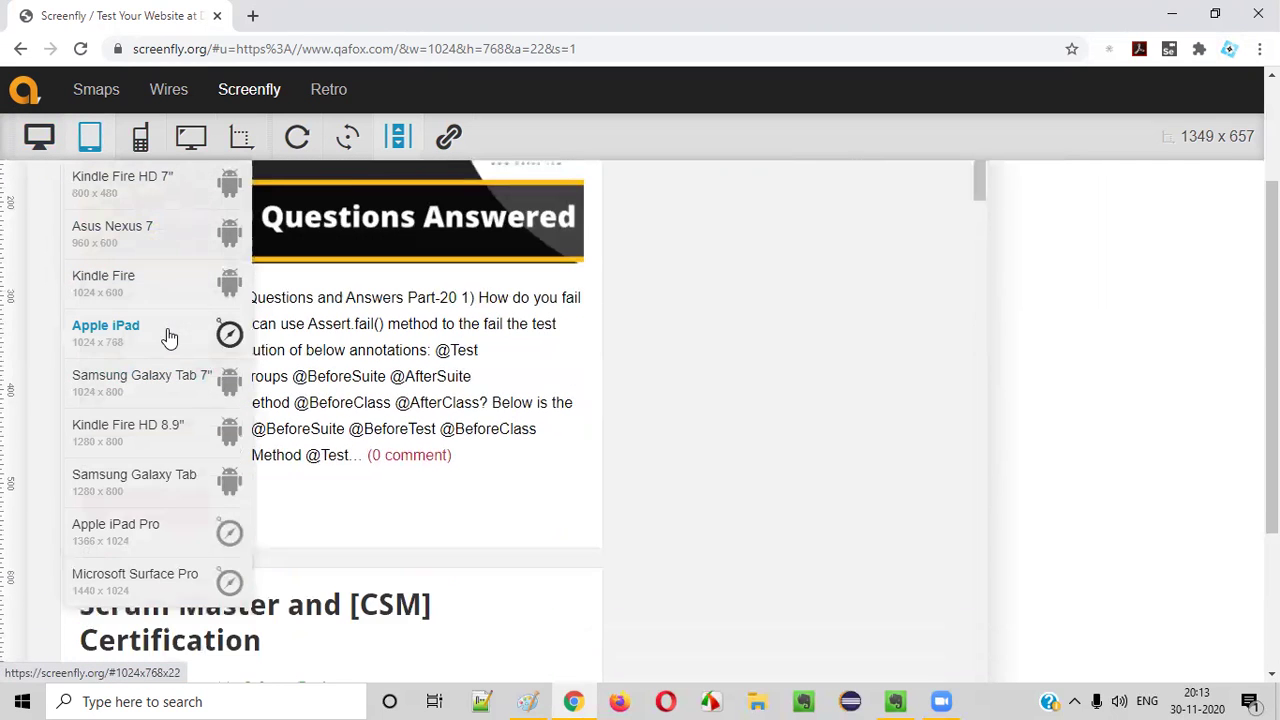
click(134, 534)
scroll(920, 323, up, 10)
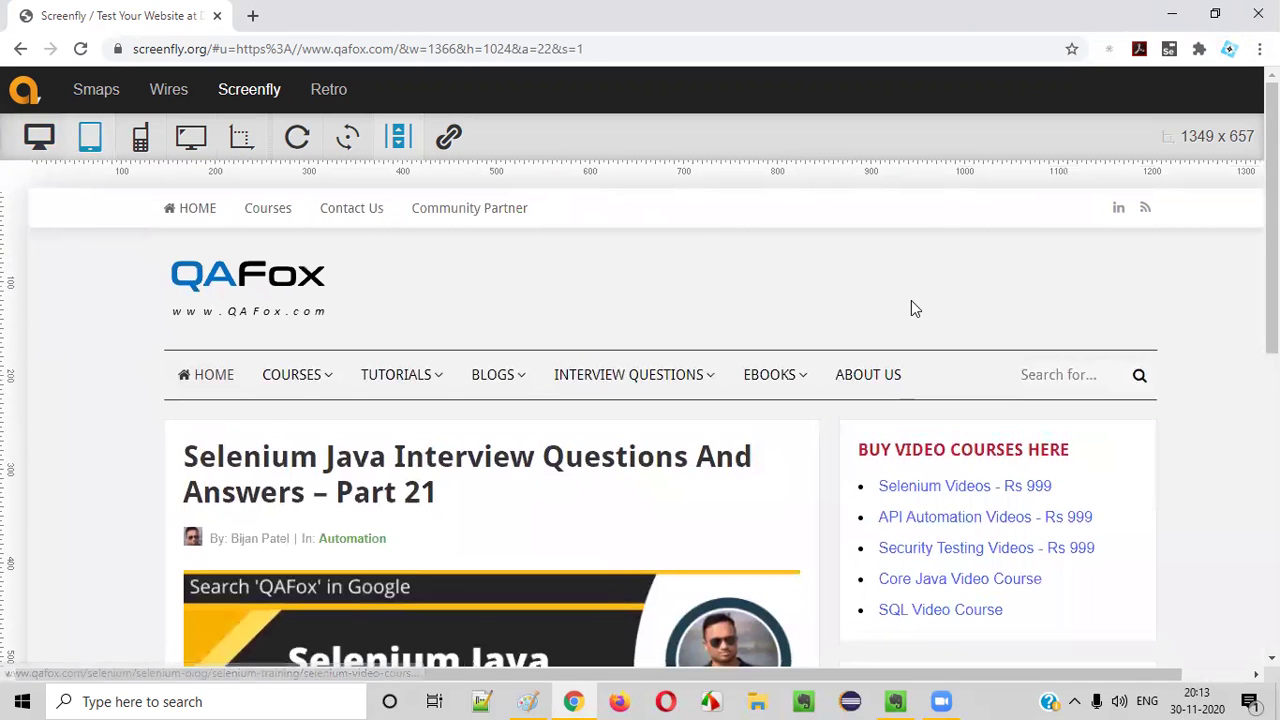
Choose Apple iPhone 5 (320×568) from the mobile device list
click(145, 147)
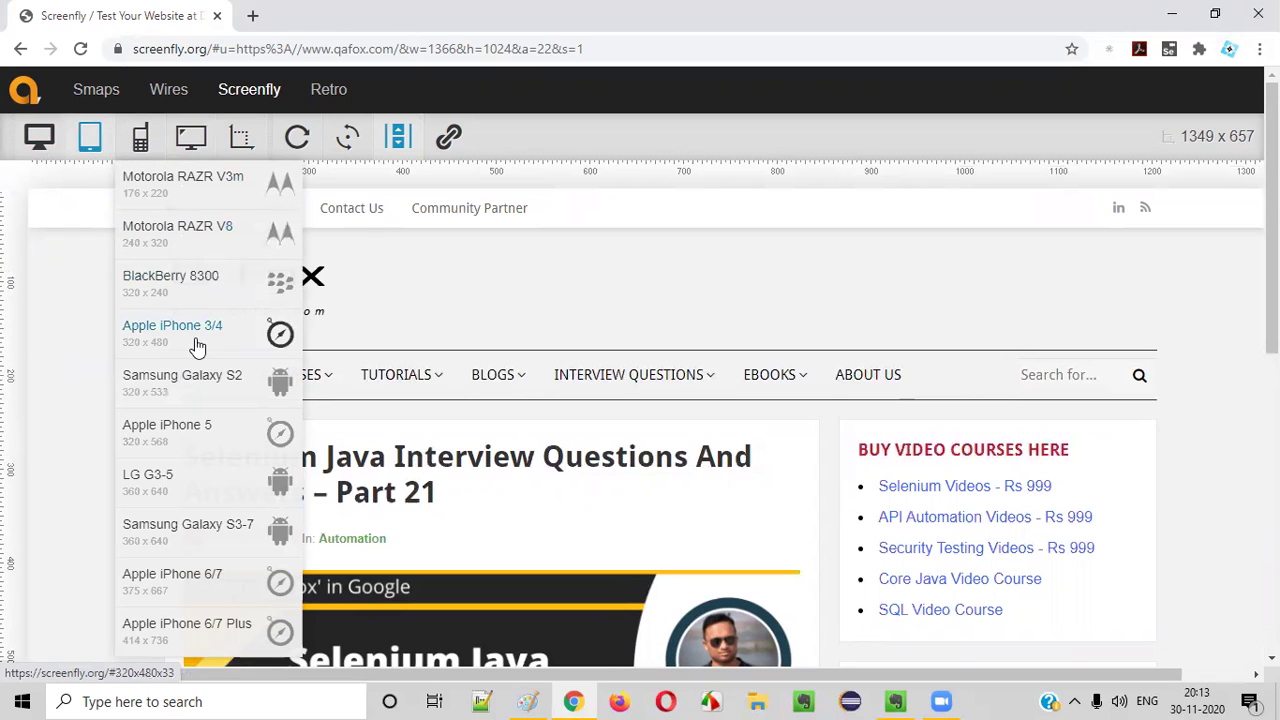
click(201, 450)
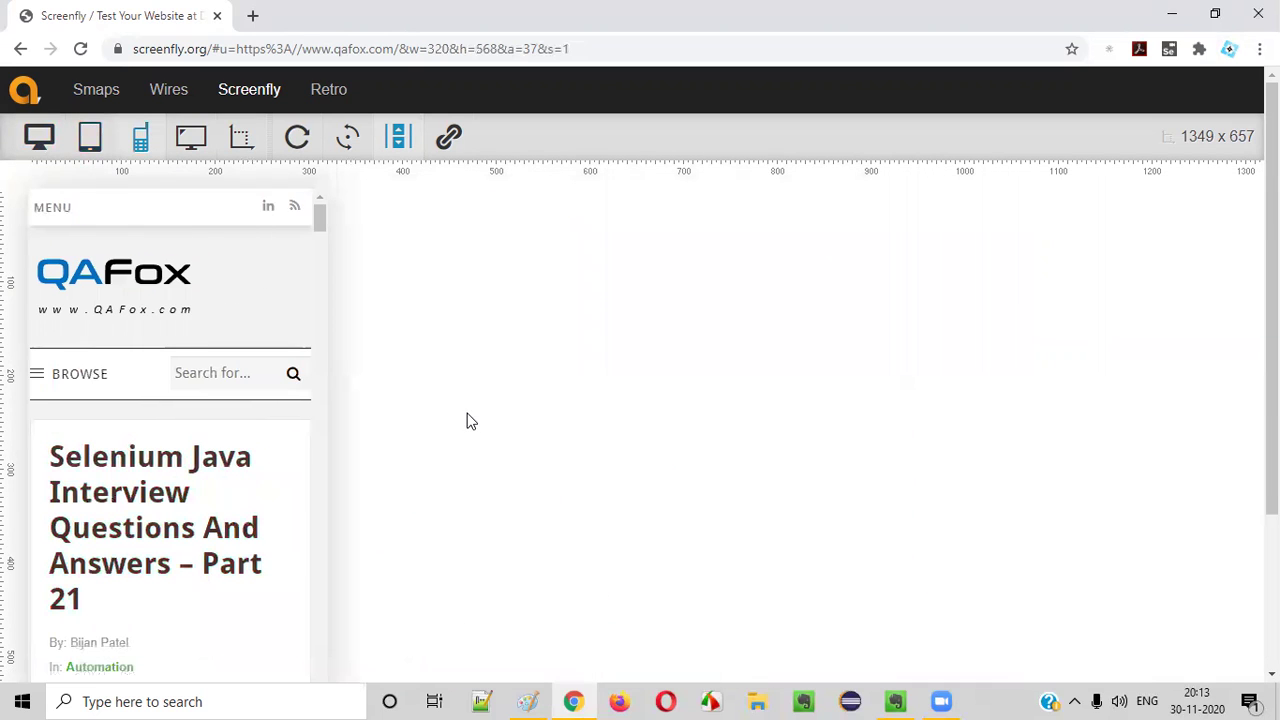
click(138, 140)
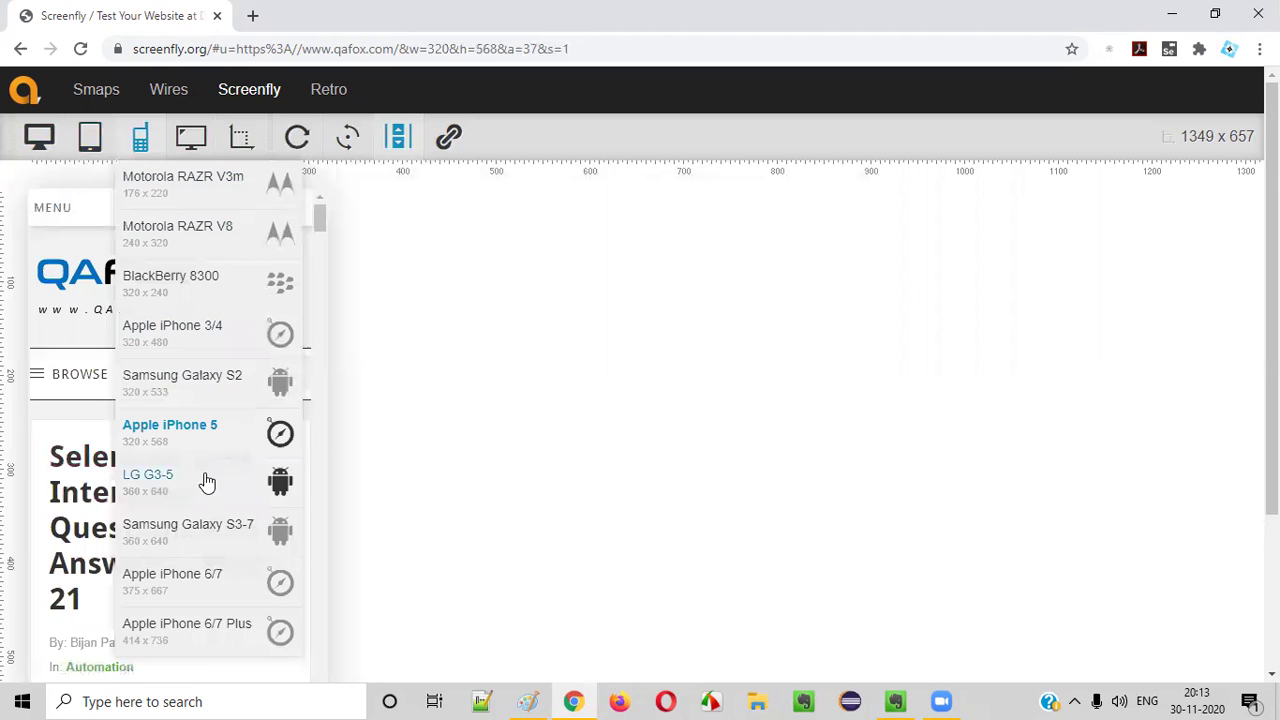
click(284, 428)
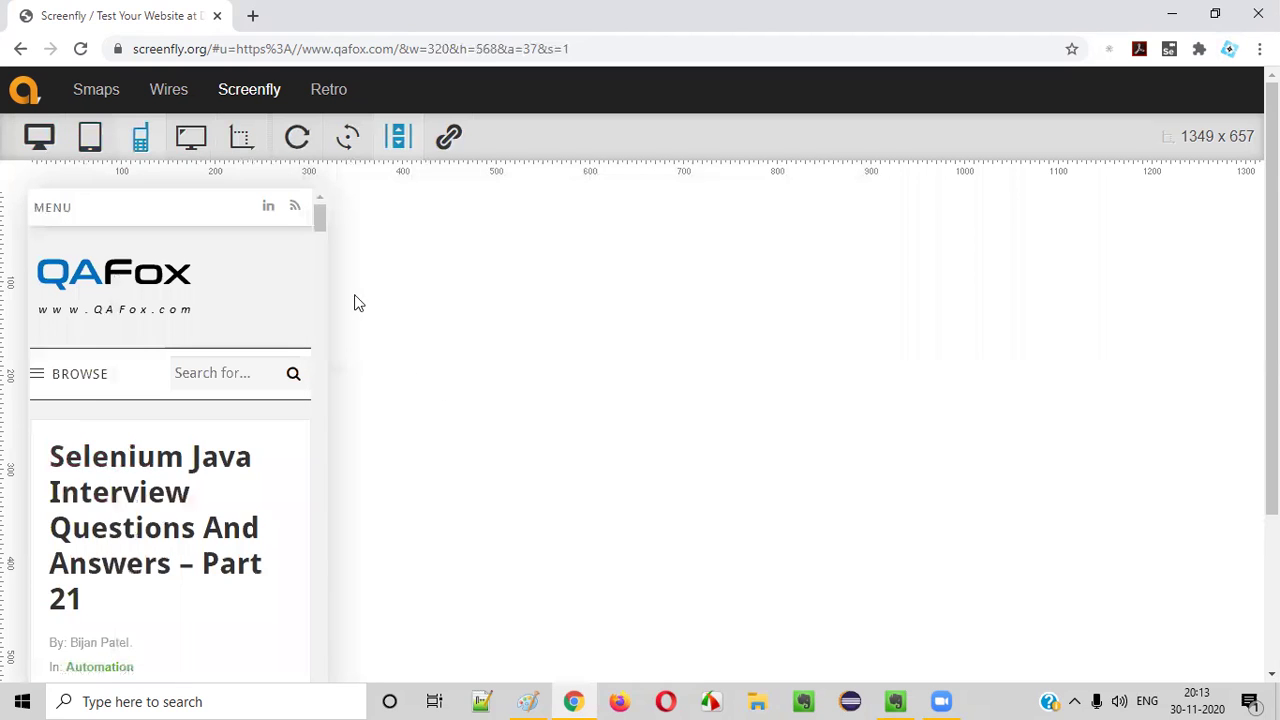
Scroll the iPhone 5 preview and try the site's search box to check the layout
scroll(238, 437, down, 5)
scroll(139, 366, up, 5)
mouse_move(321, 216)
mouse_down()
mouse_move(349, 663)
mouse_move(315, 205)
mouse_up()
click(234, 363)
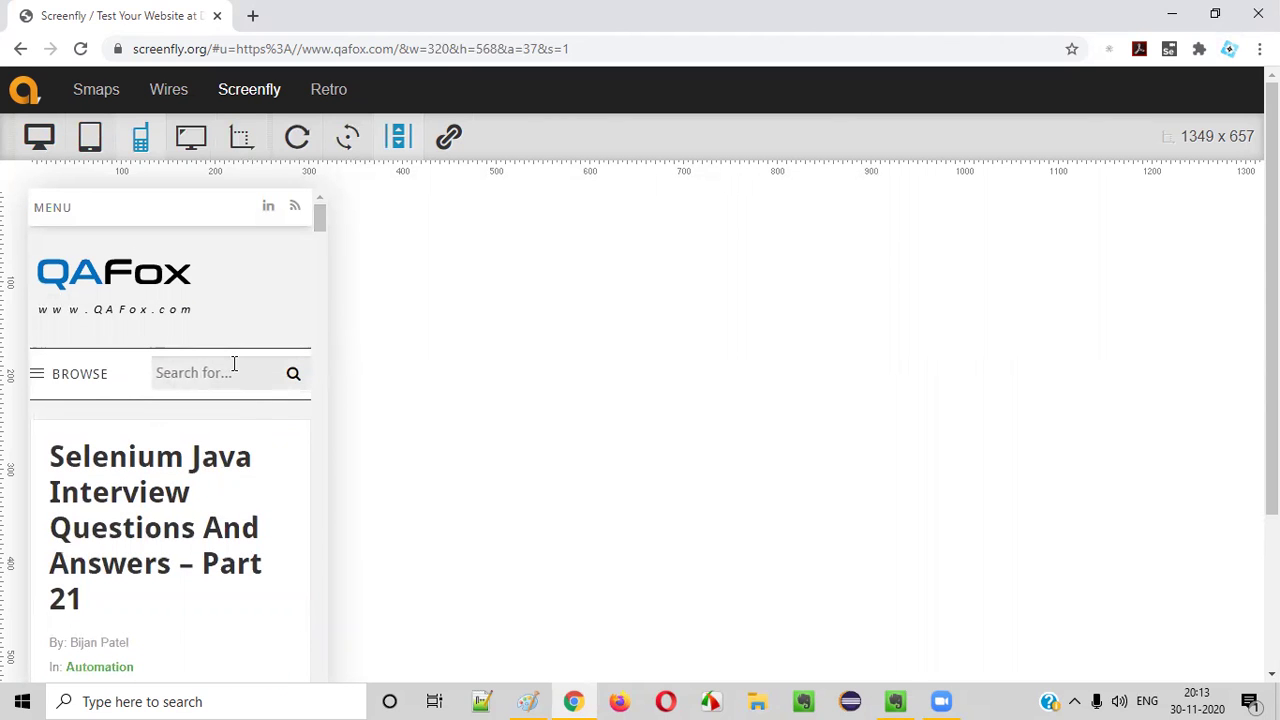
click(140, 136)
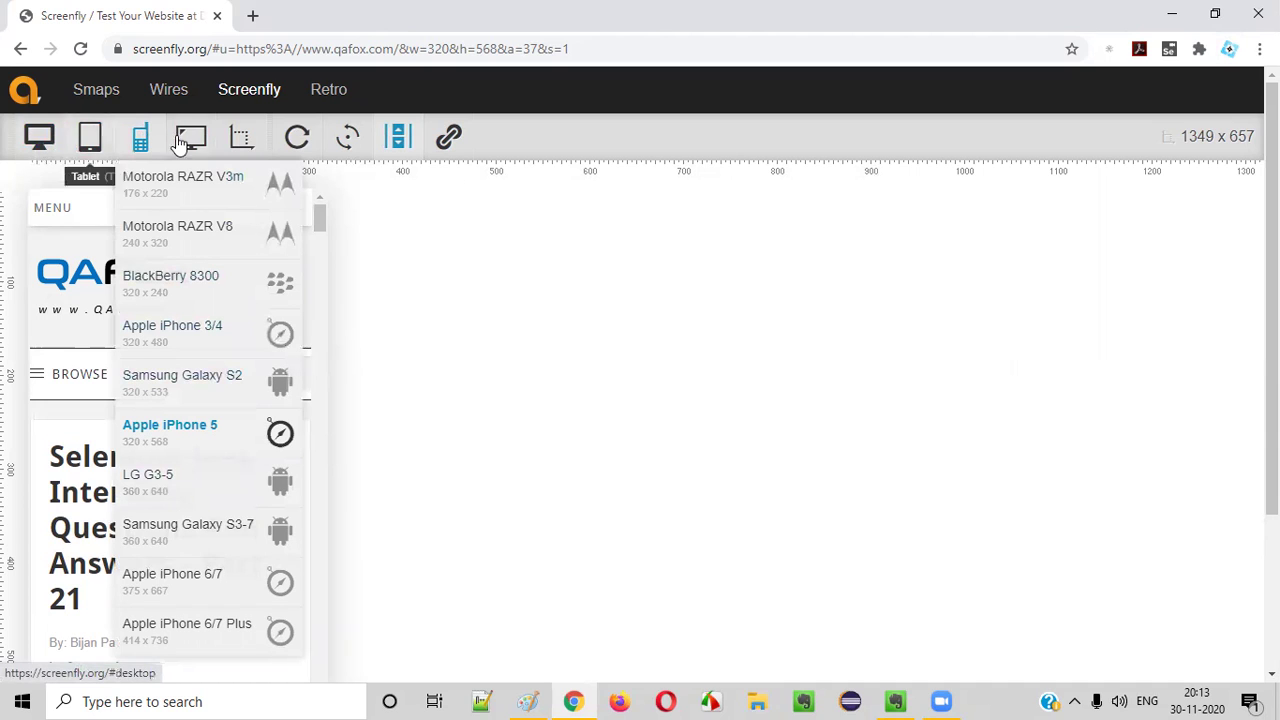
Close the phone list and browse the desktop and tablet size lists
click(677, 337)
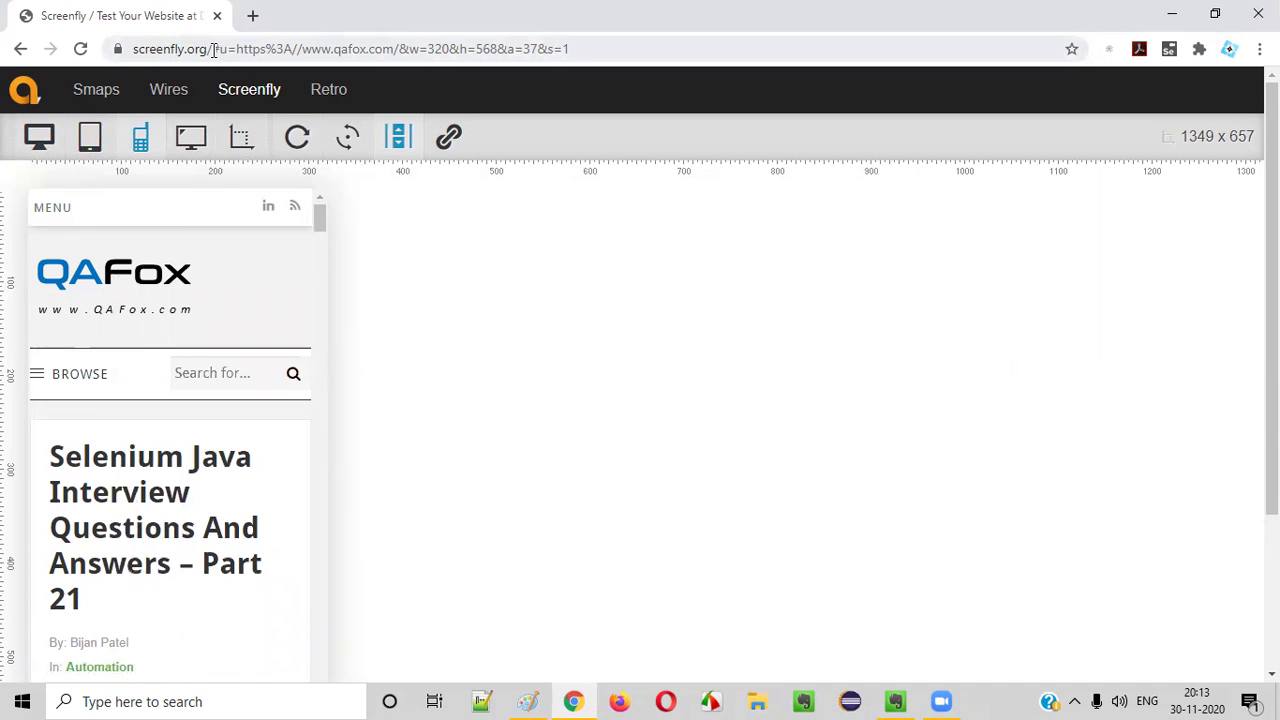
click(36, 137)
click(89, 137)
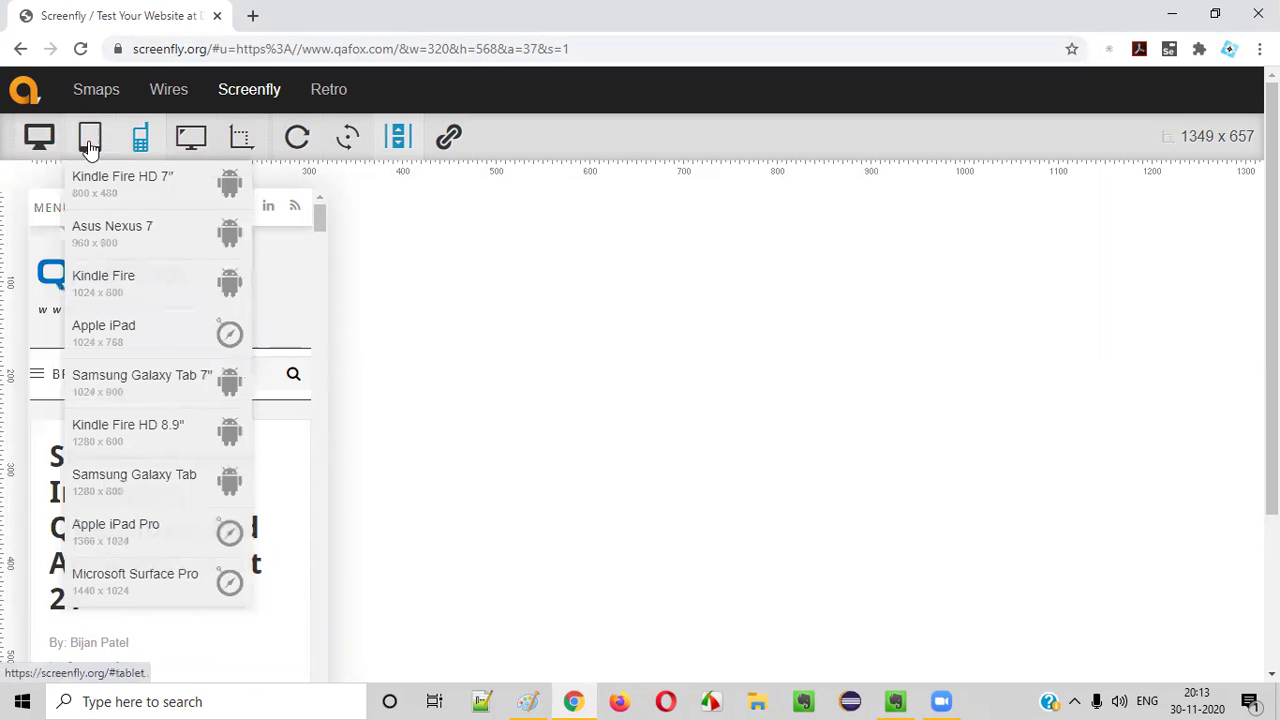
click(651, 363)
click(39, 138)
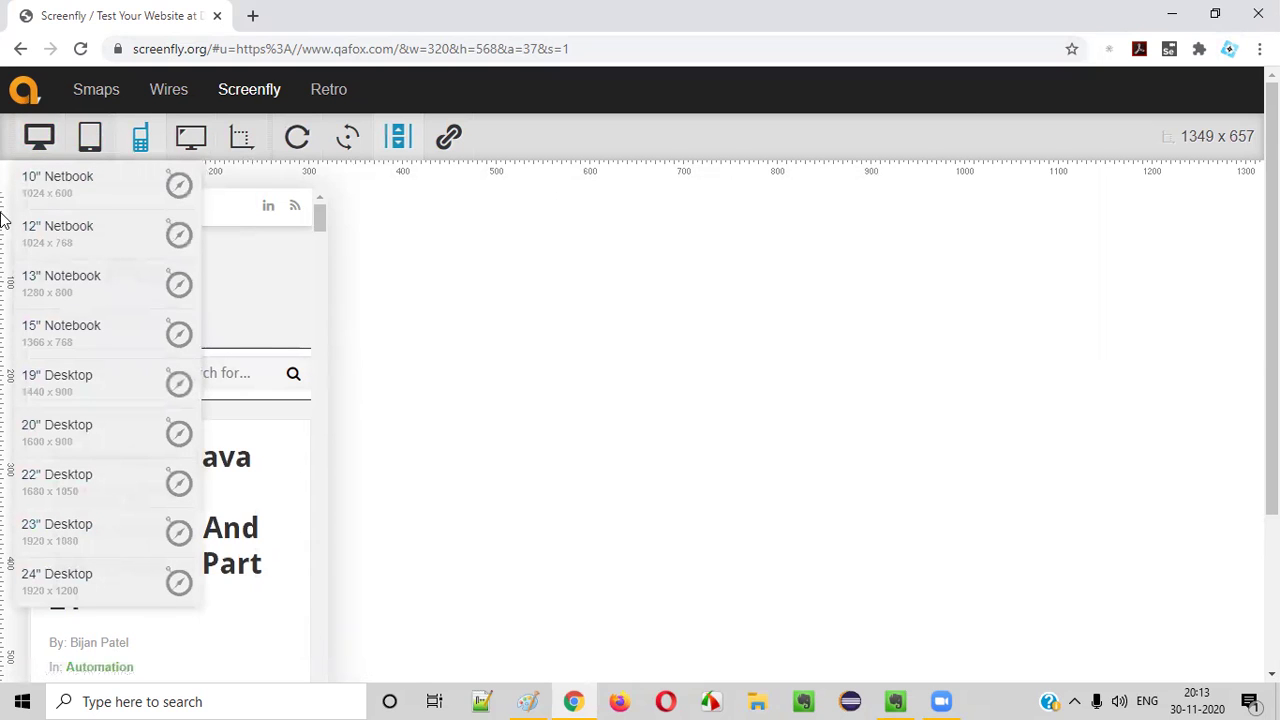
click(519, 355)
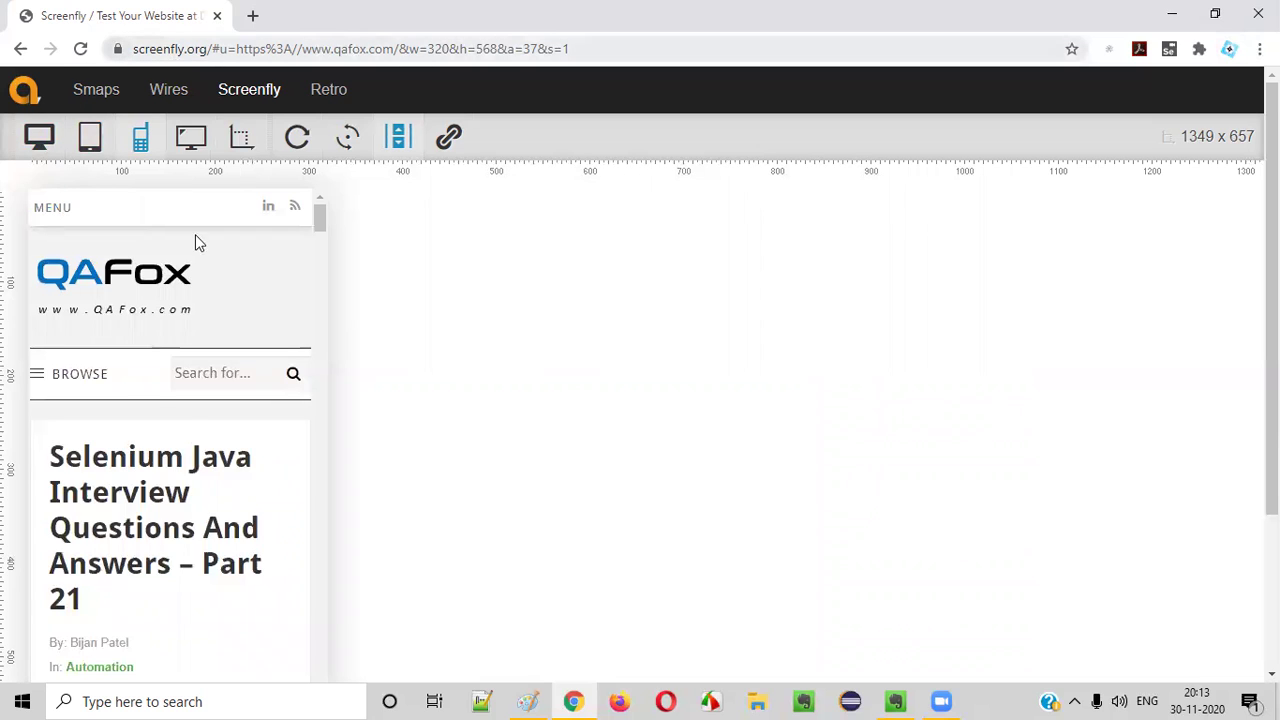
Choose 10" Netbook (1024x600) from the desktop list and inspect the preview
click(39, 137)
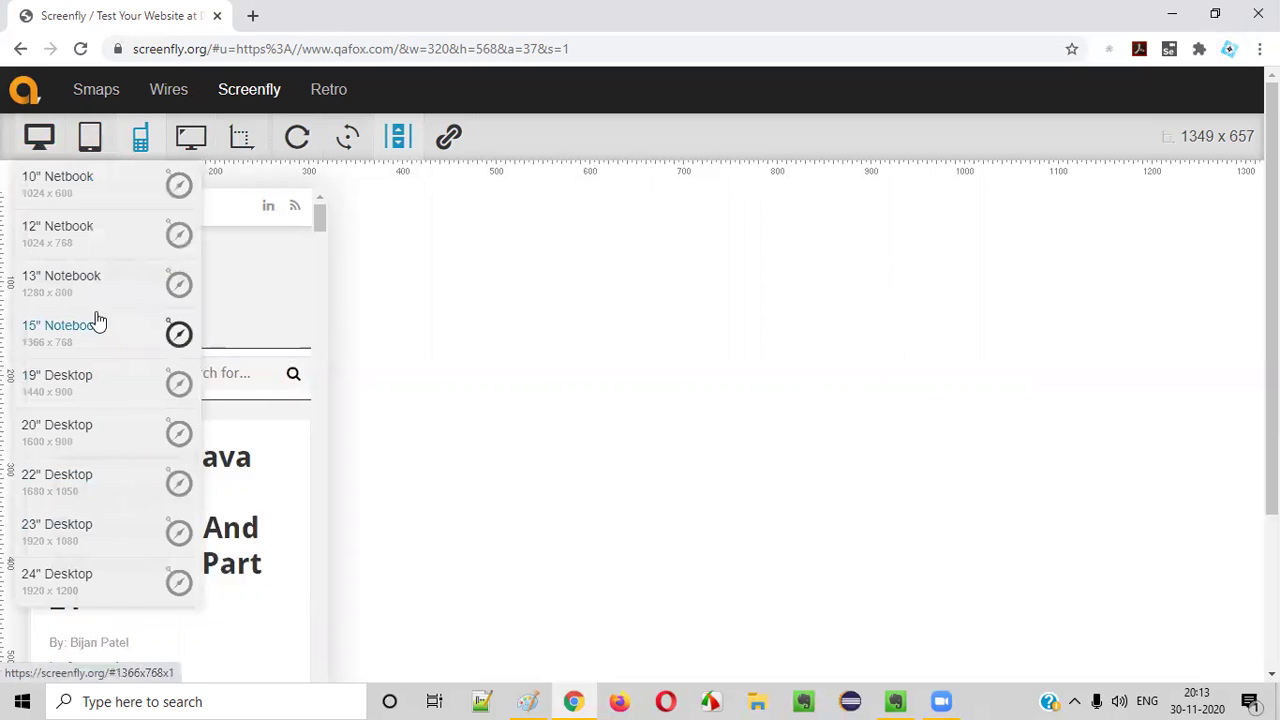
scroll(80, 410, down, 2)
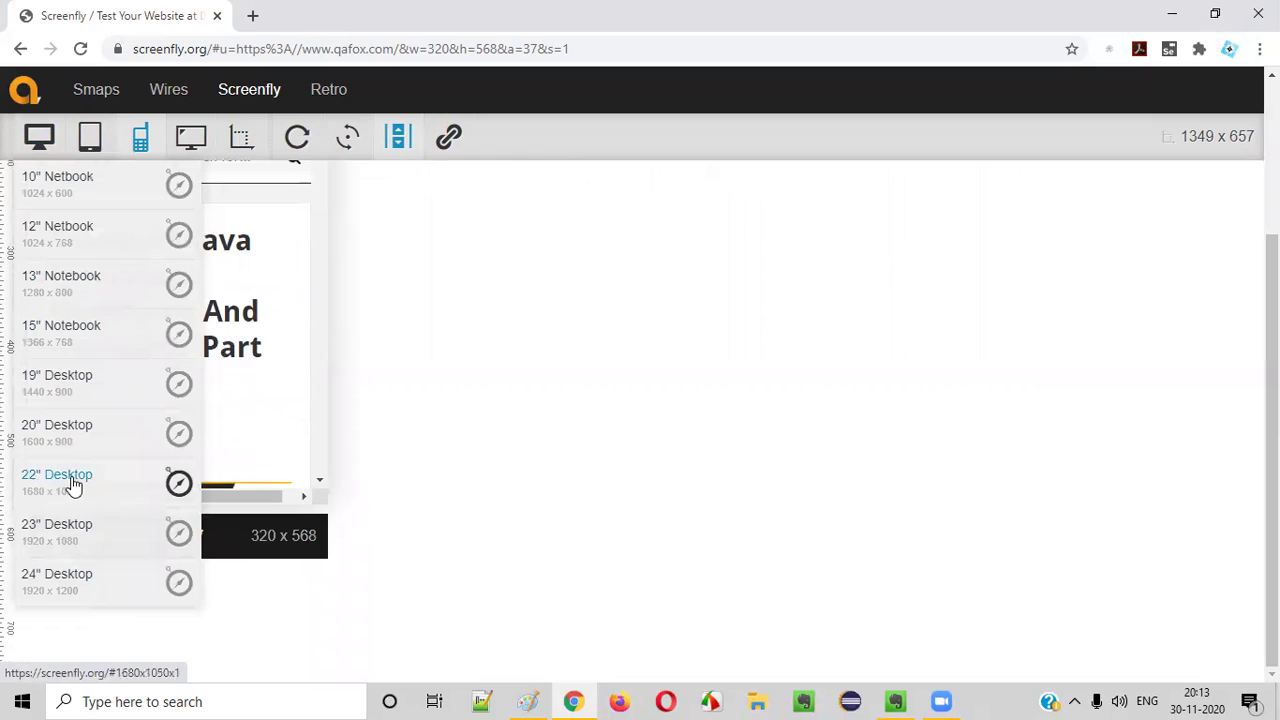
scroll(50, 330, up, 2)
click(40, 183)
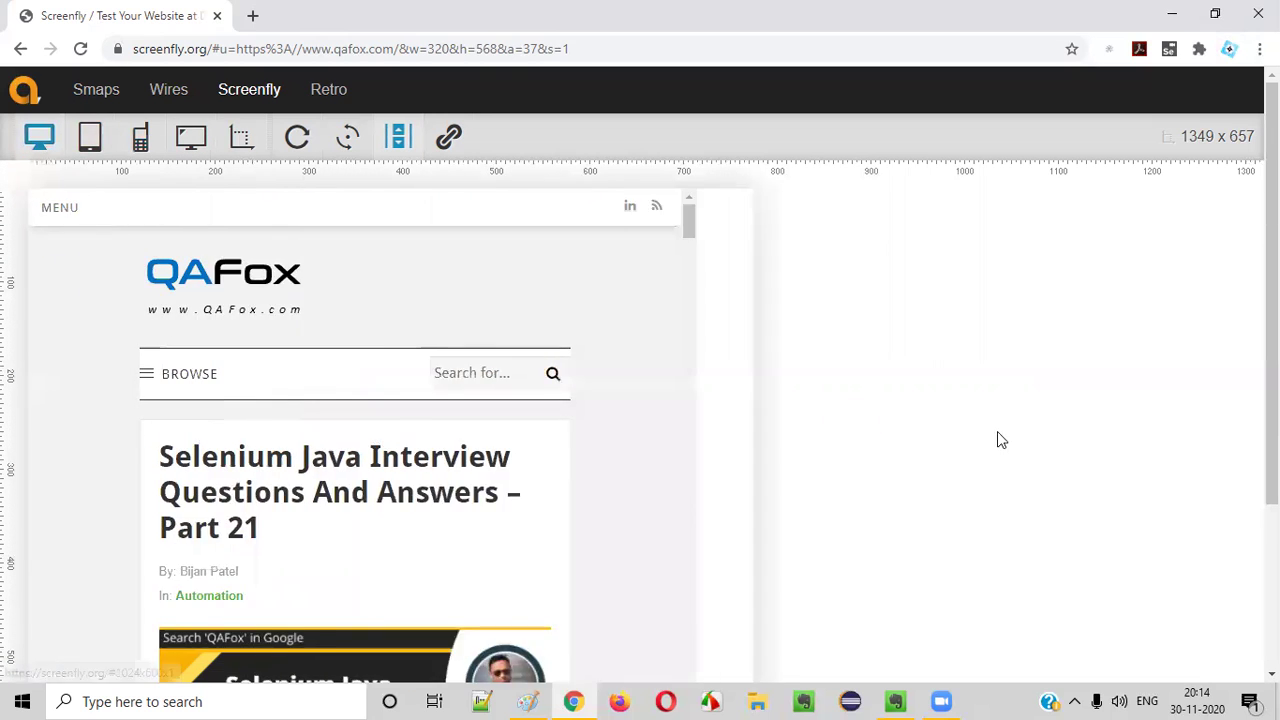
click(39, 140)
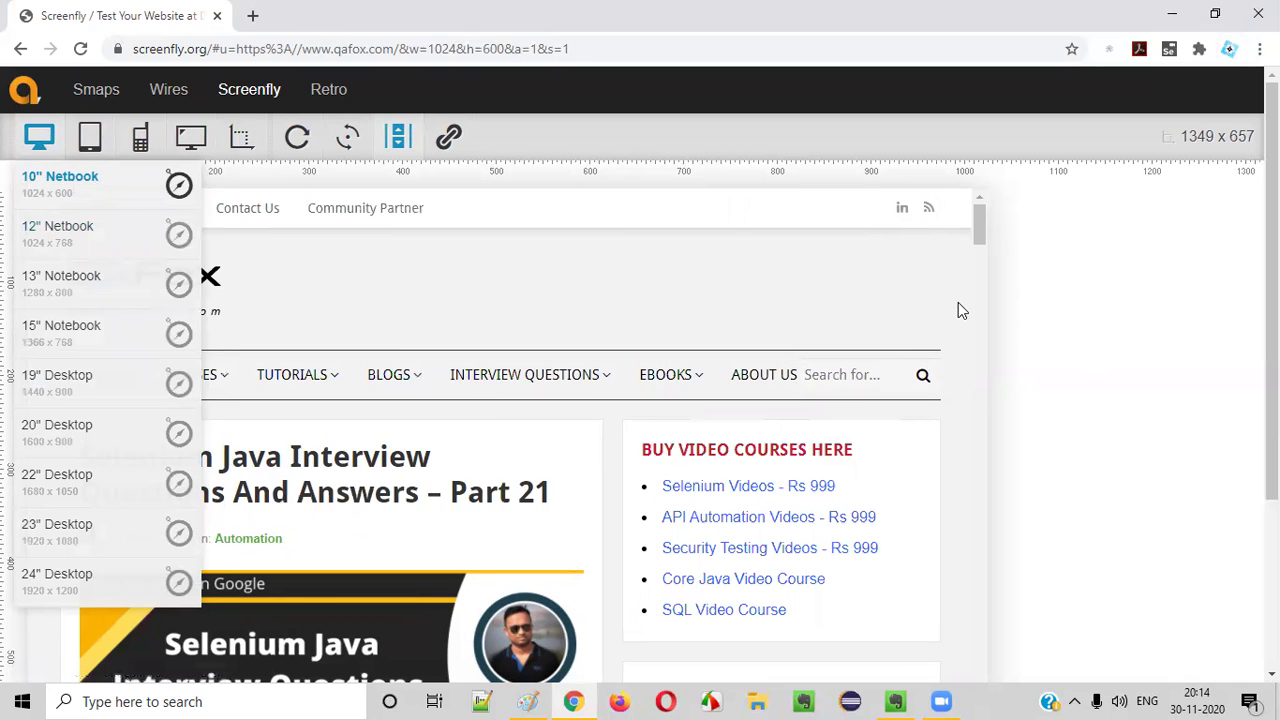
click(1045, 295)
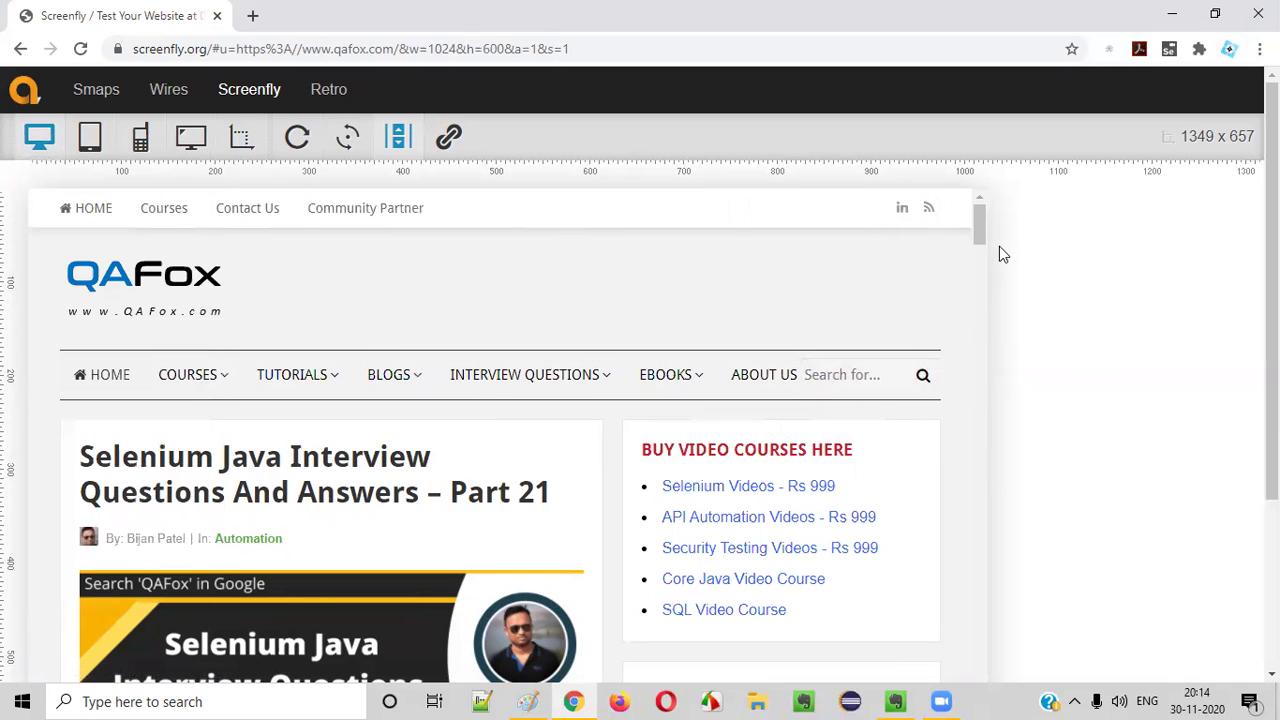
drag(985, 226, 1023, 149)
drag(980, 232, 1023, 209)
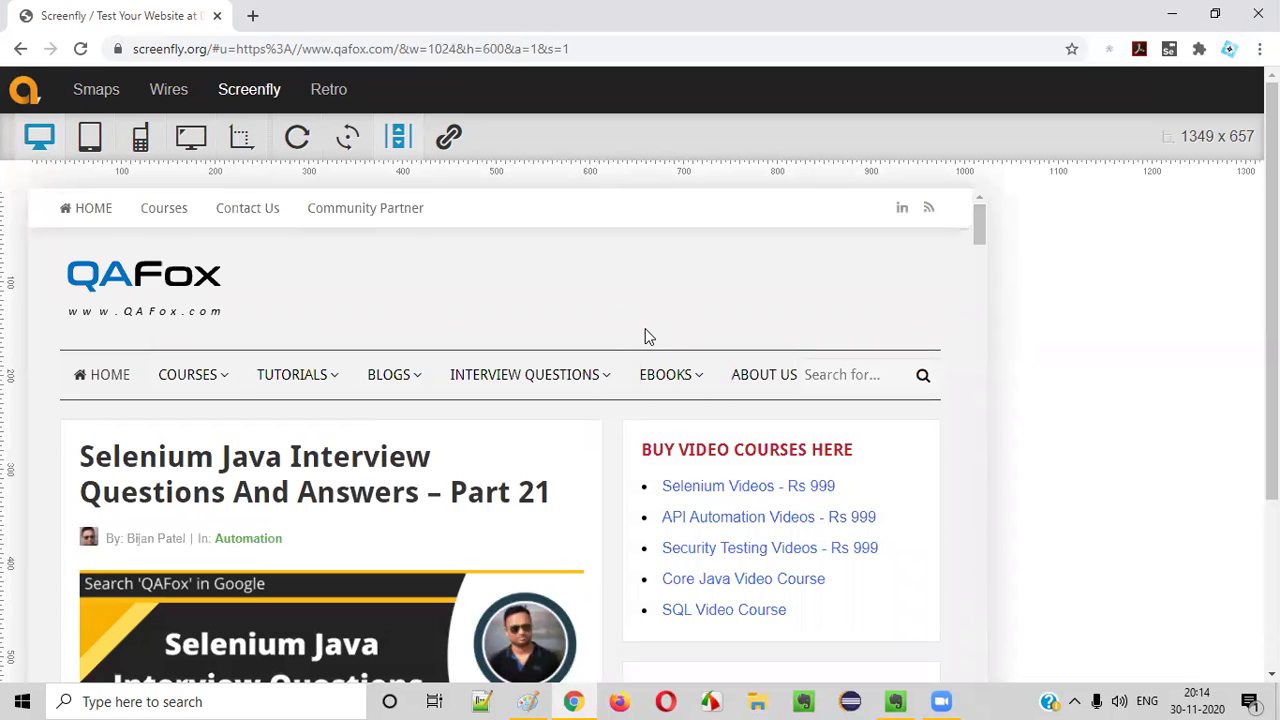
mouse_move(39, 137)
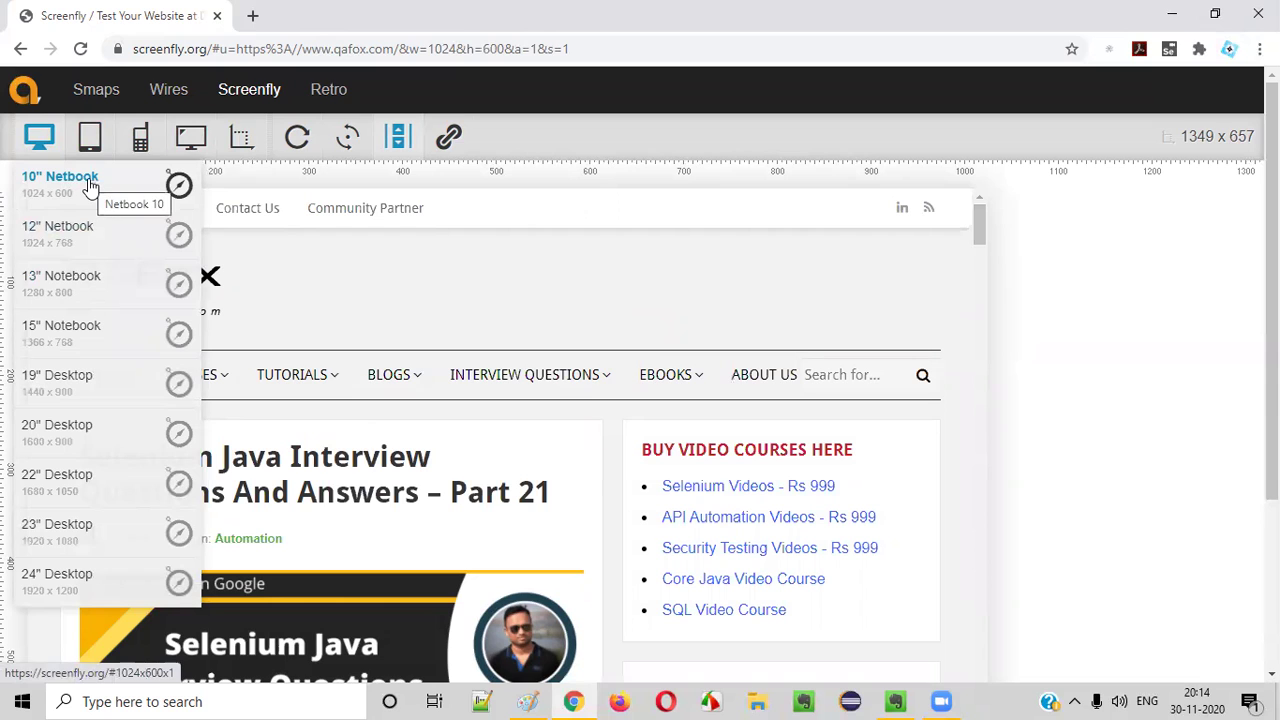
Preview the site as Kindle Fire HD 7" (800x480), Galaxy Tab 7" (1024x600) and iPhone 6/7 (375x667)
mouse_move(89, 140)
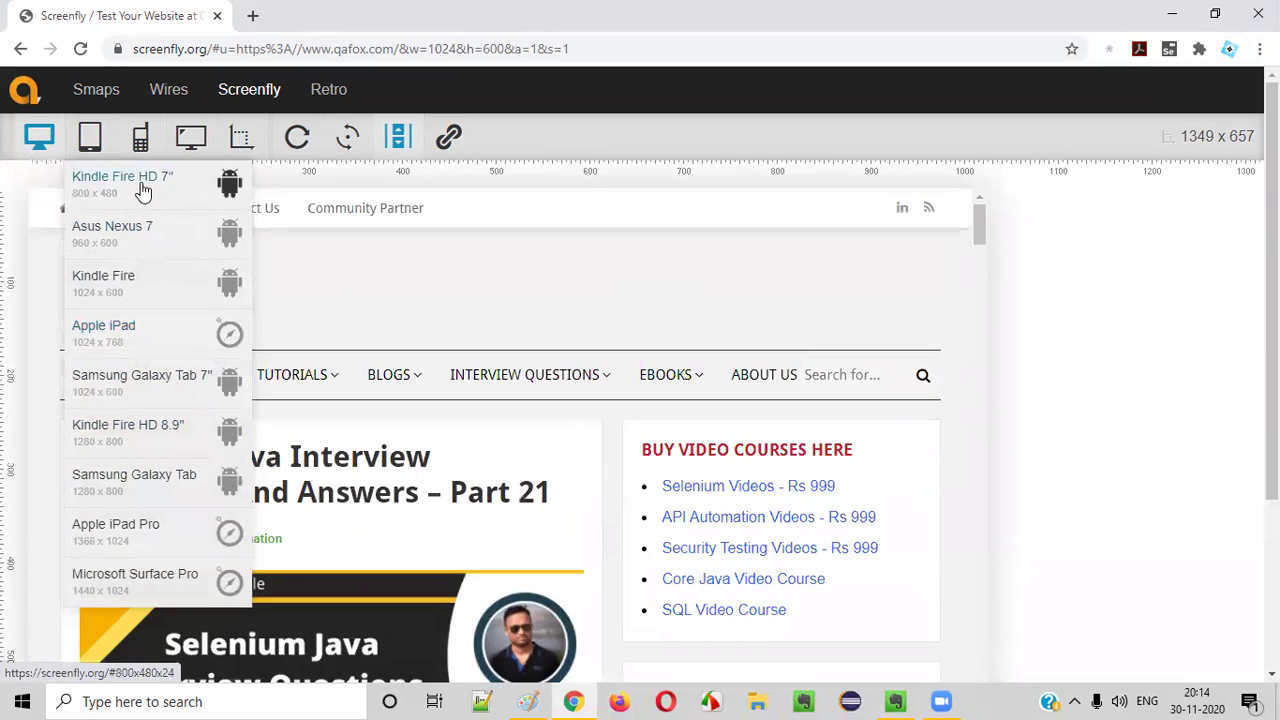
click(141, 190)
mouse_move(100, 150)
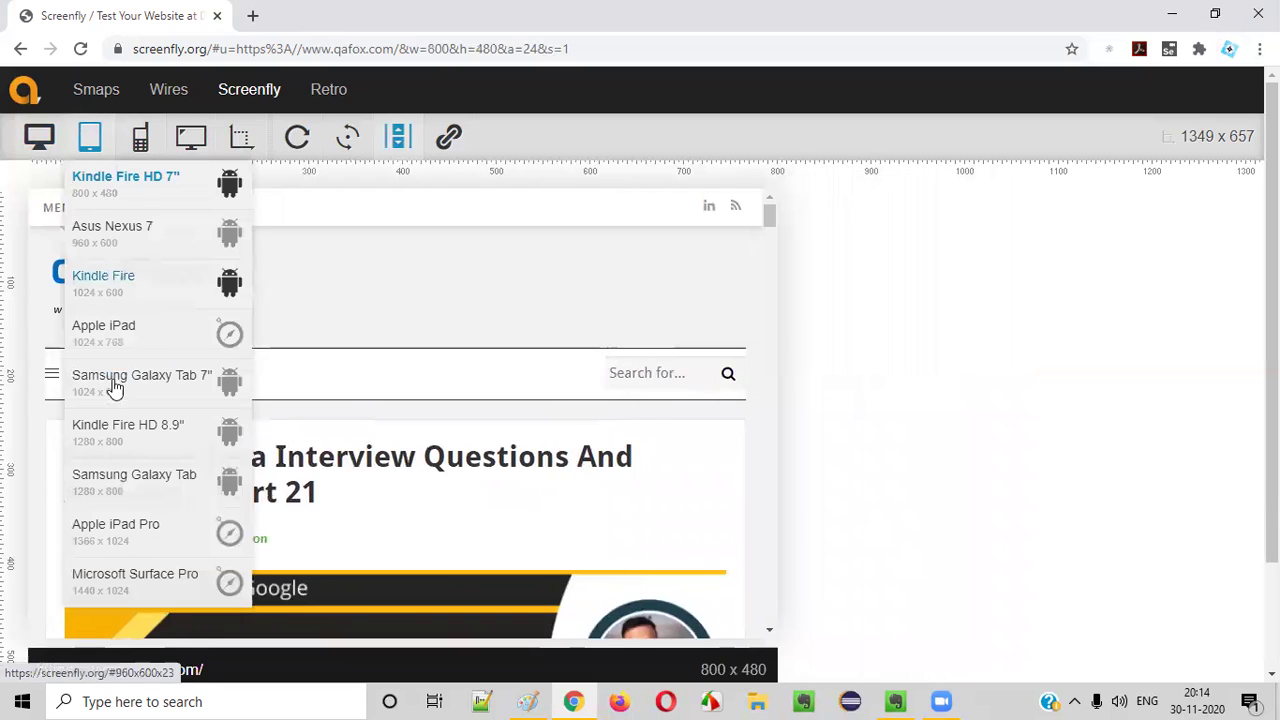
click(145, 380)
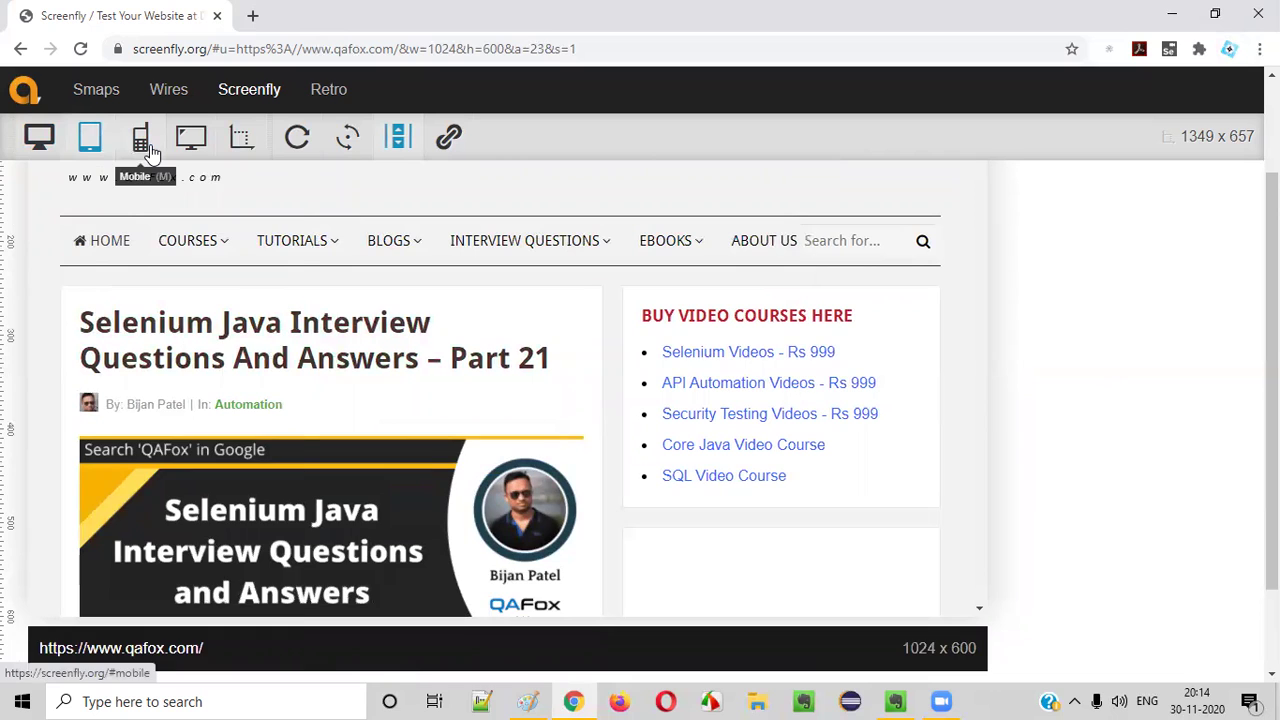
mouse_move(150, 155)
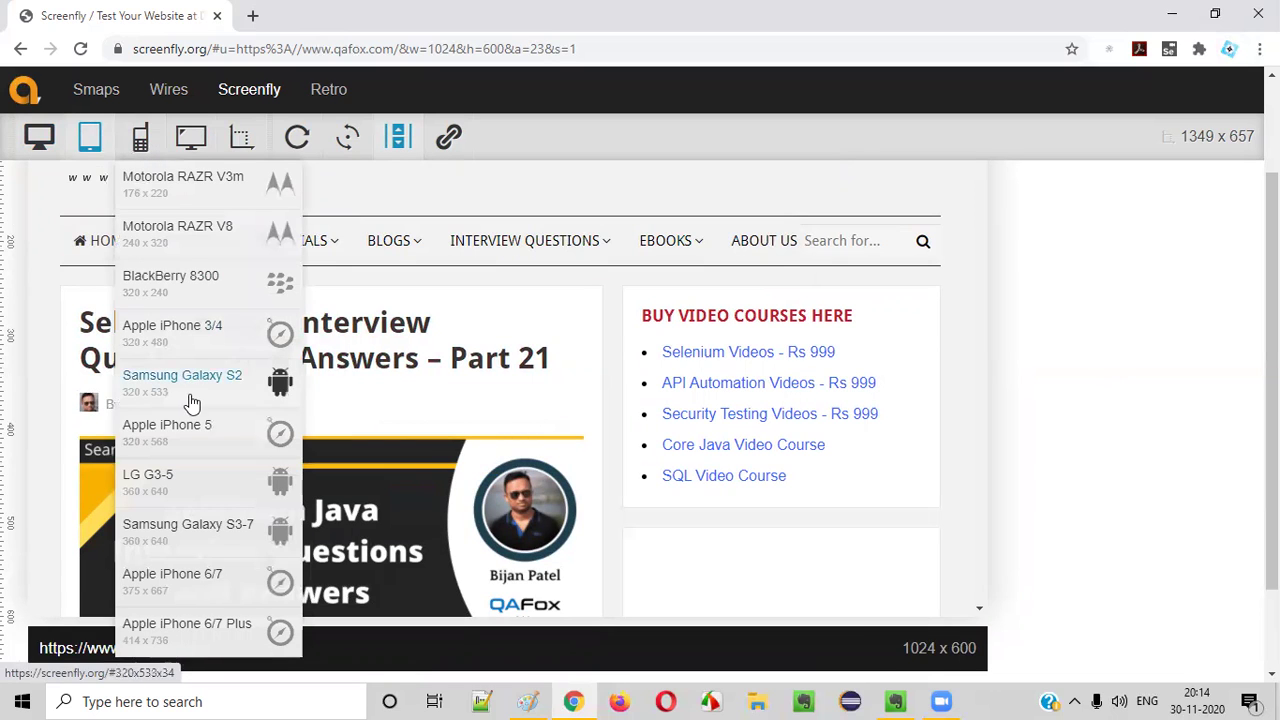
scroll(195, 420, down, 1)
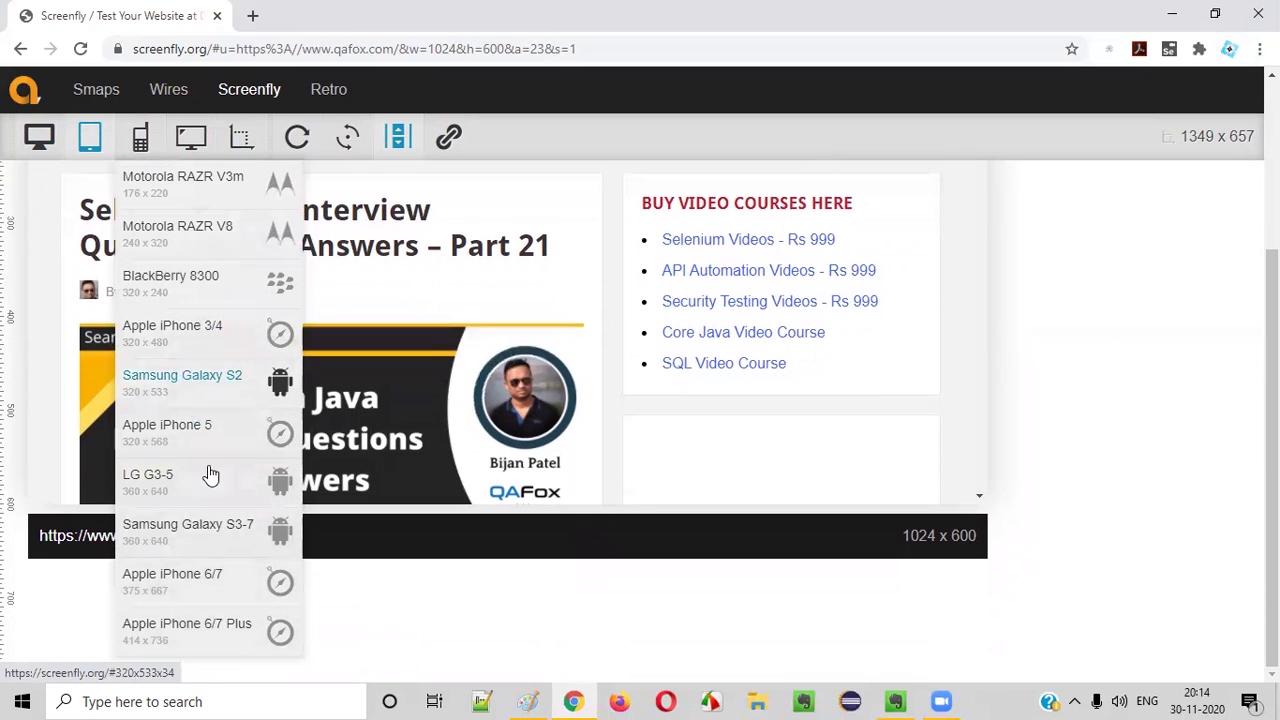
click(203, 588)
scroll(251, 380, down, 2)
scroll(263, 295, up, 4)
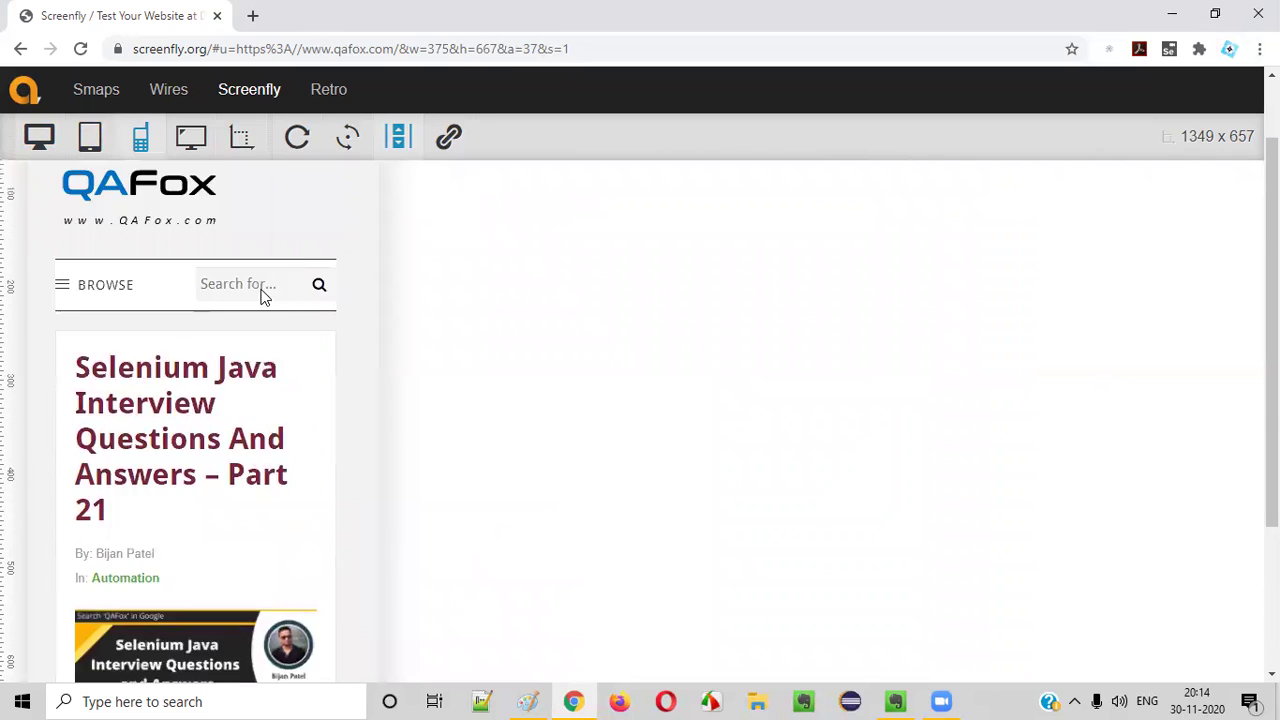
scroll(263, 295, up, 1)
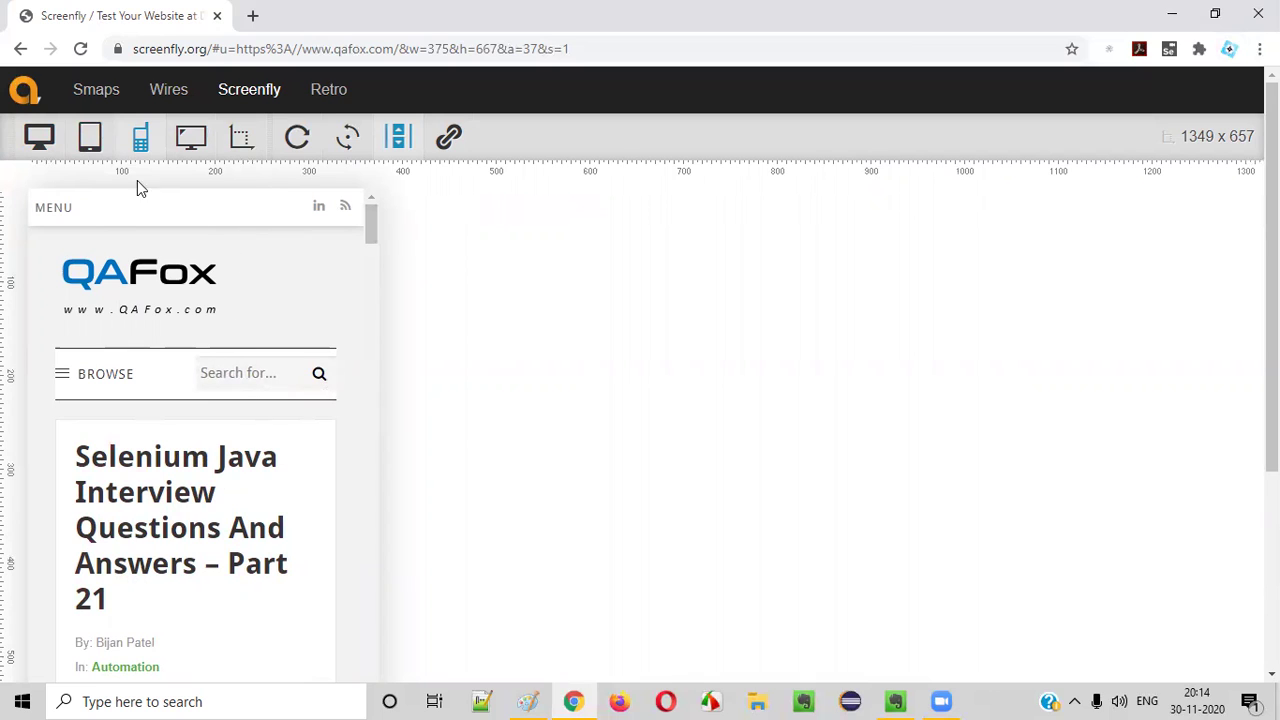
Switch to Asus Nexus 7 (960x600), Apple iPad Pro (1366x1024), then Apple iPhone 3/4 (320x480)
click(90, 137)
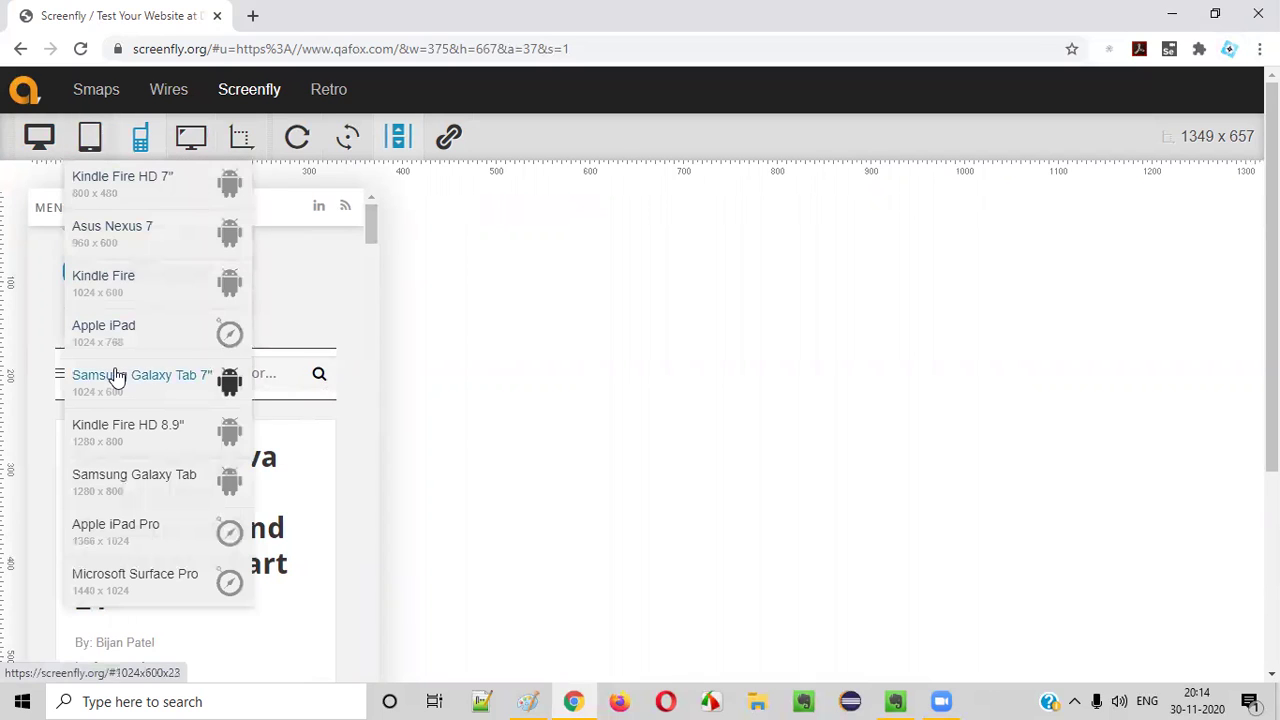
click(158, 238)
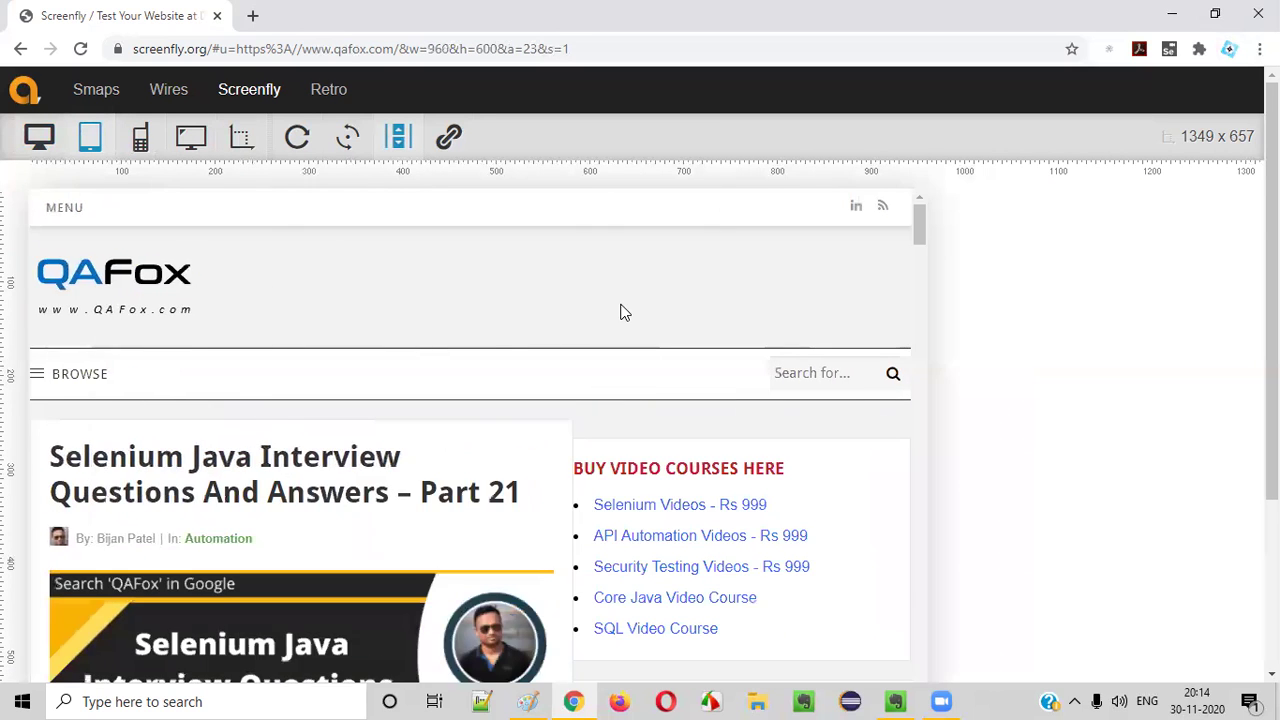
scroll(700, 350, down, 10)
scroll(780, 411, up, 1)
click(77, 137)
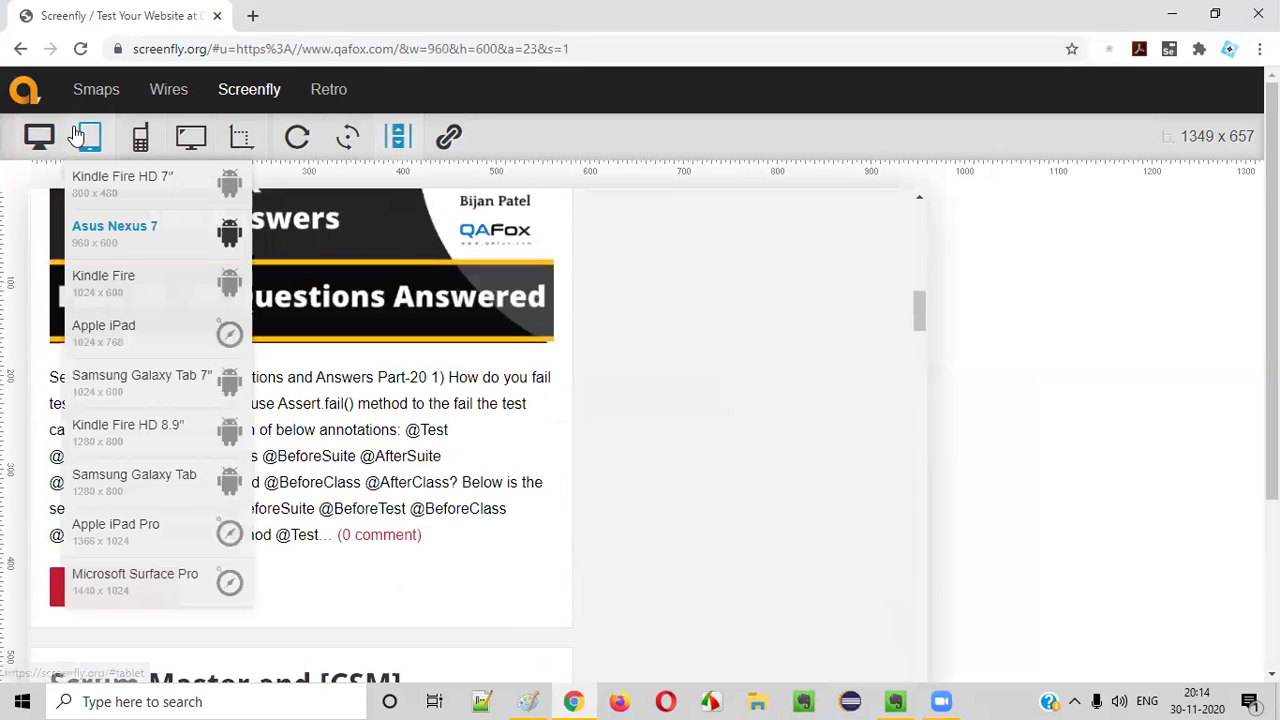
click(133, 535)
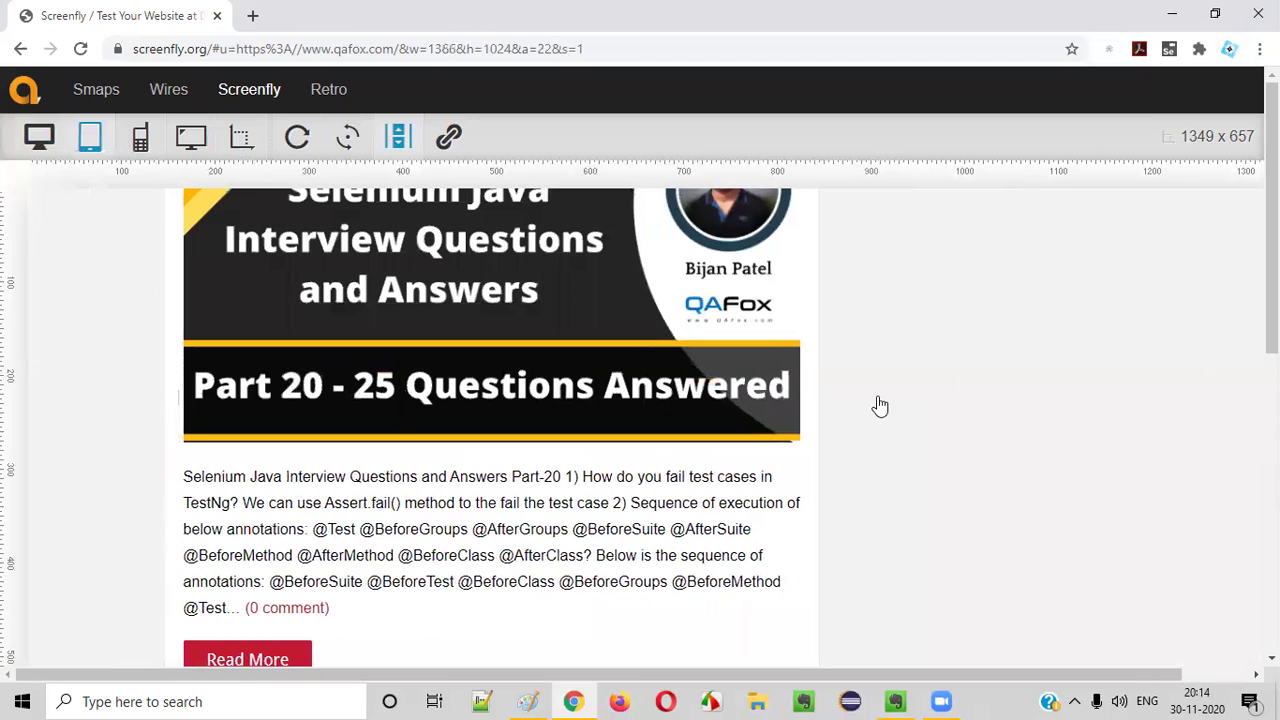
click(140, 137)
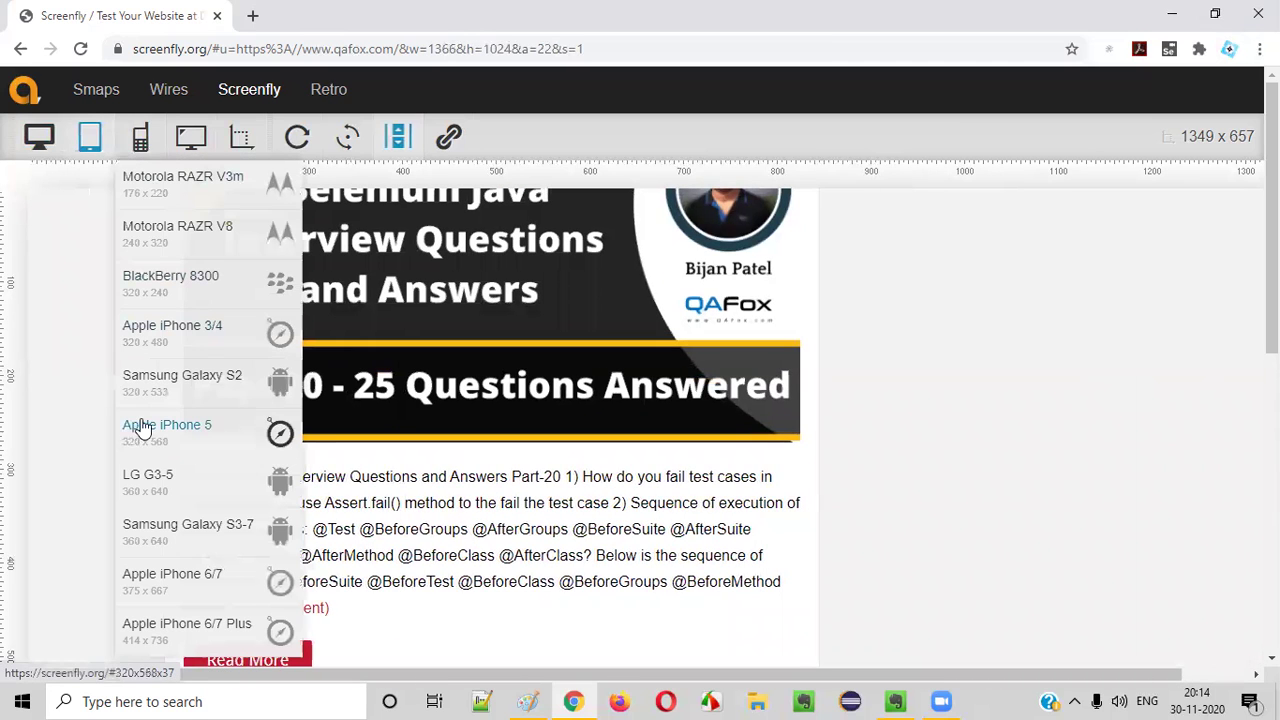
click(184, 325)
scroll(163, 286, up, 5)
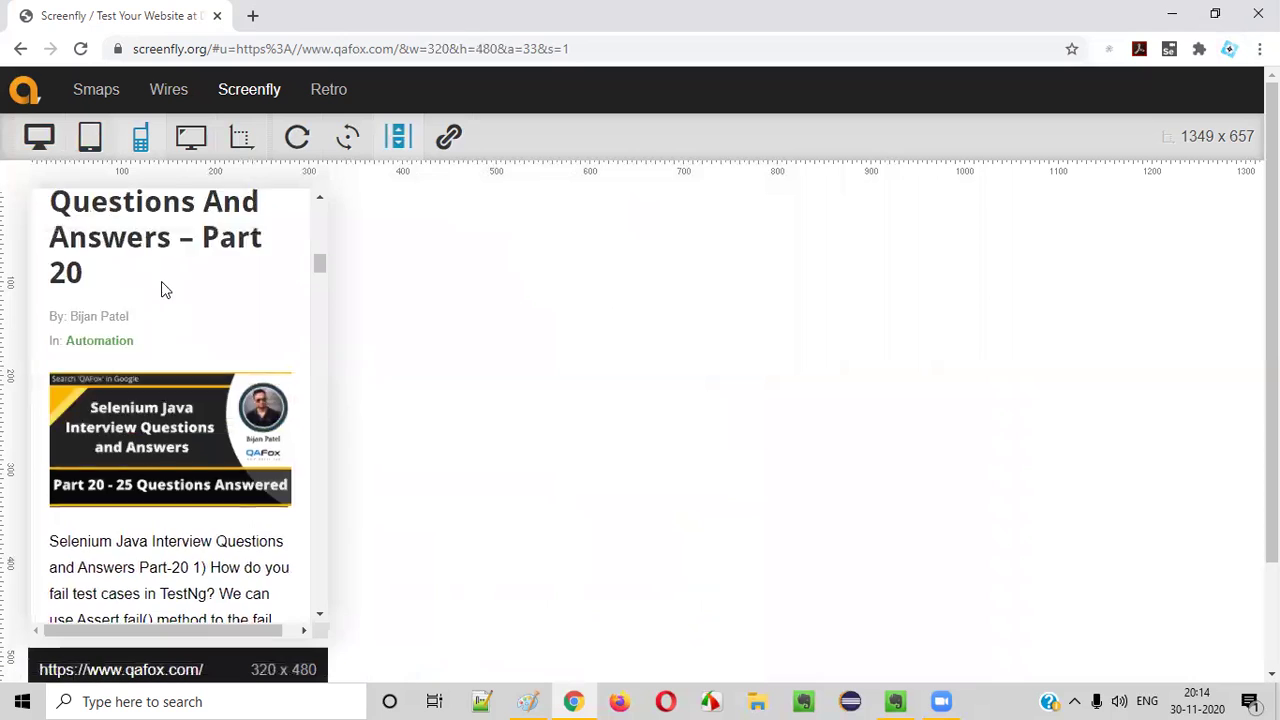
scroll(252, 318, up, 4)
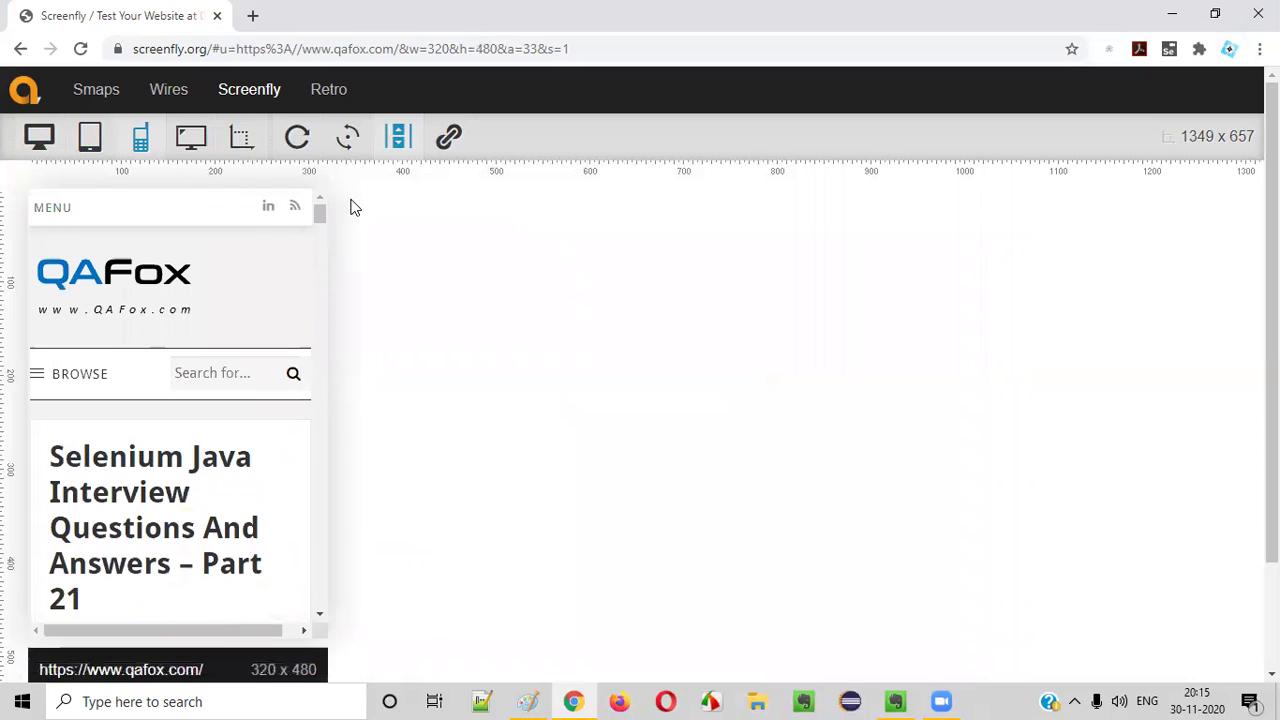
click(140, 160)
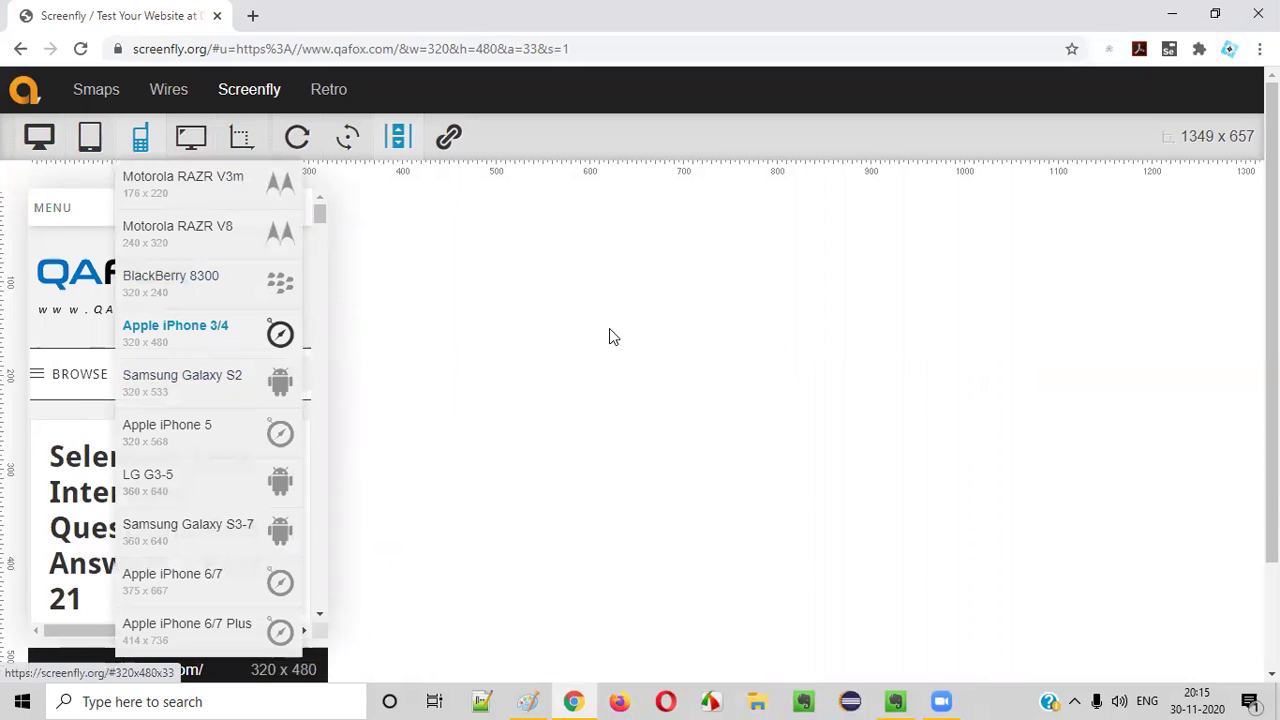
drag(320, 246, 70, 200)
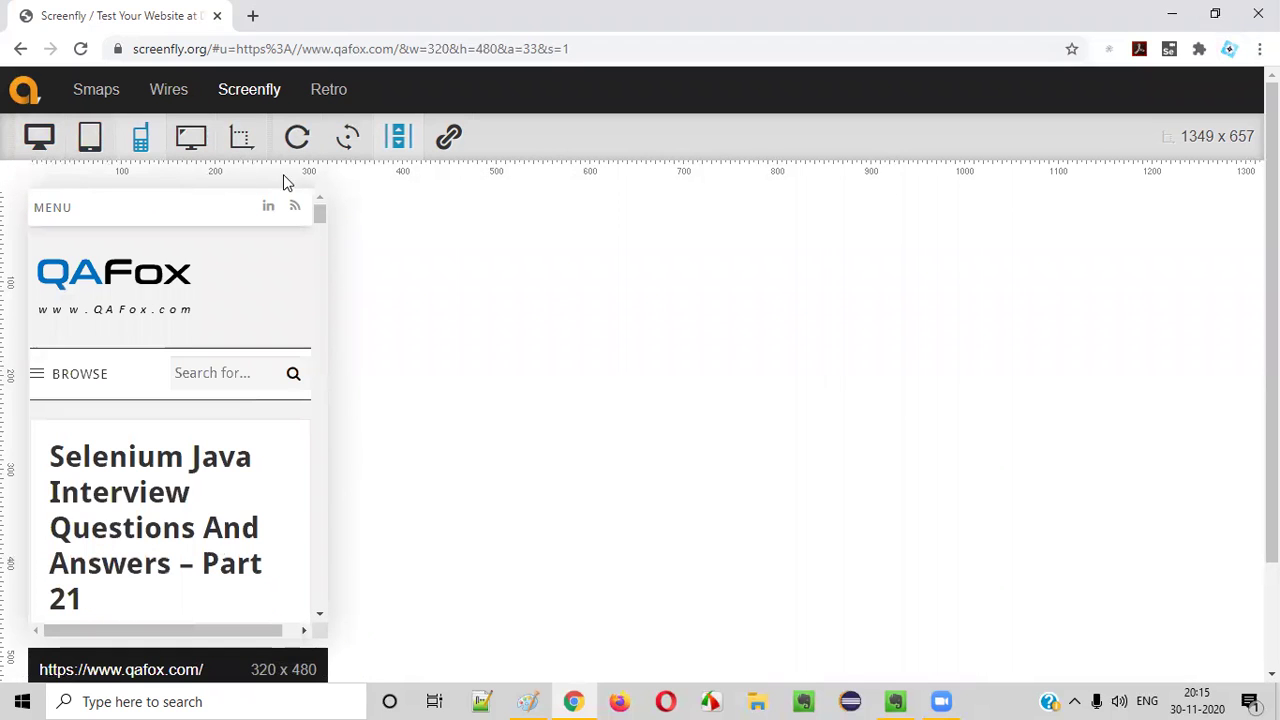
drag(323, 225, 7, 160)
mouse_move(140, 140)
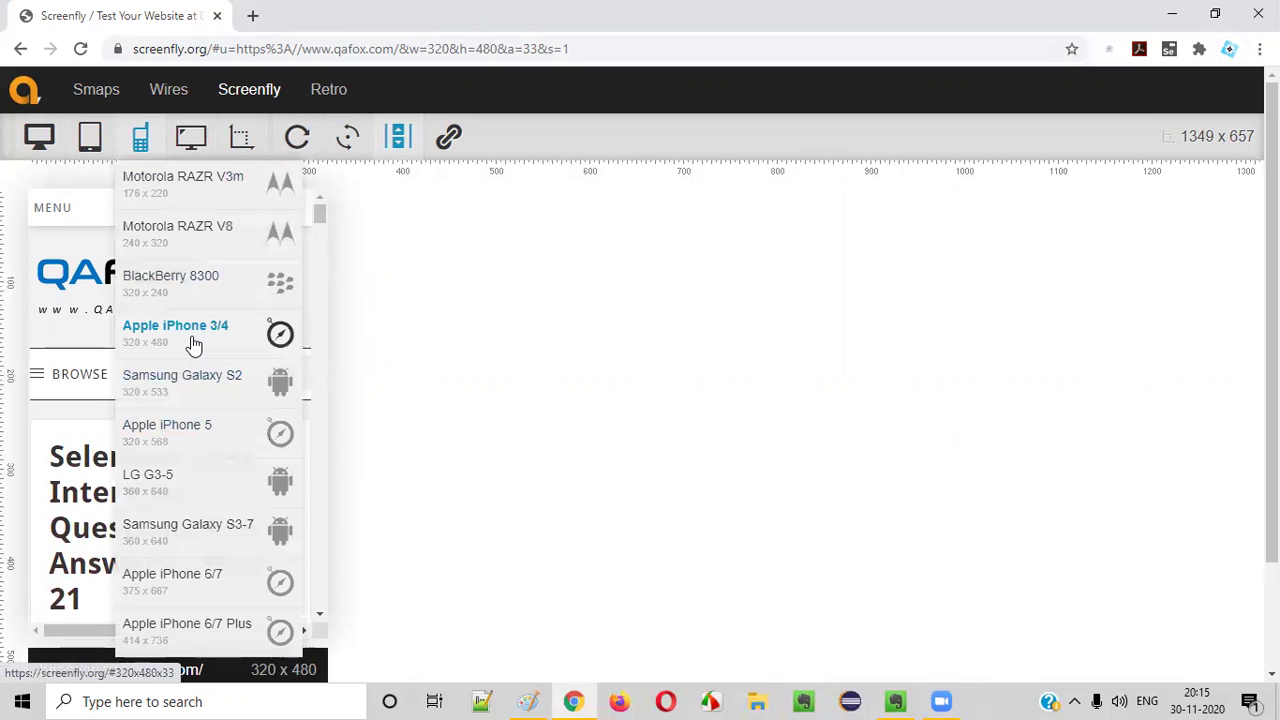
drag(325, 222, 3, 195)
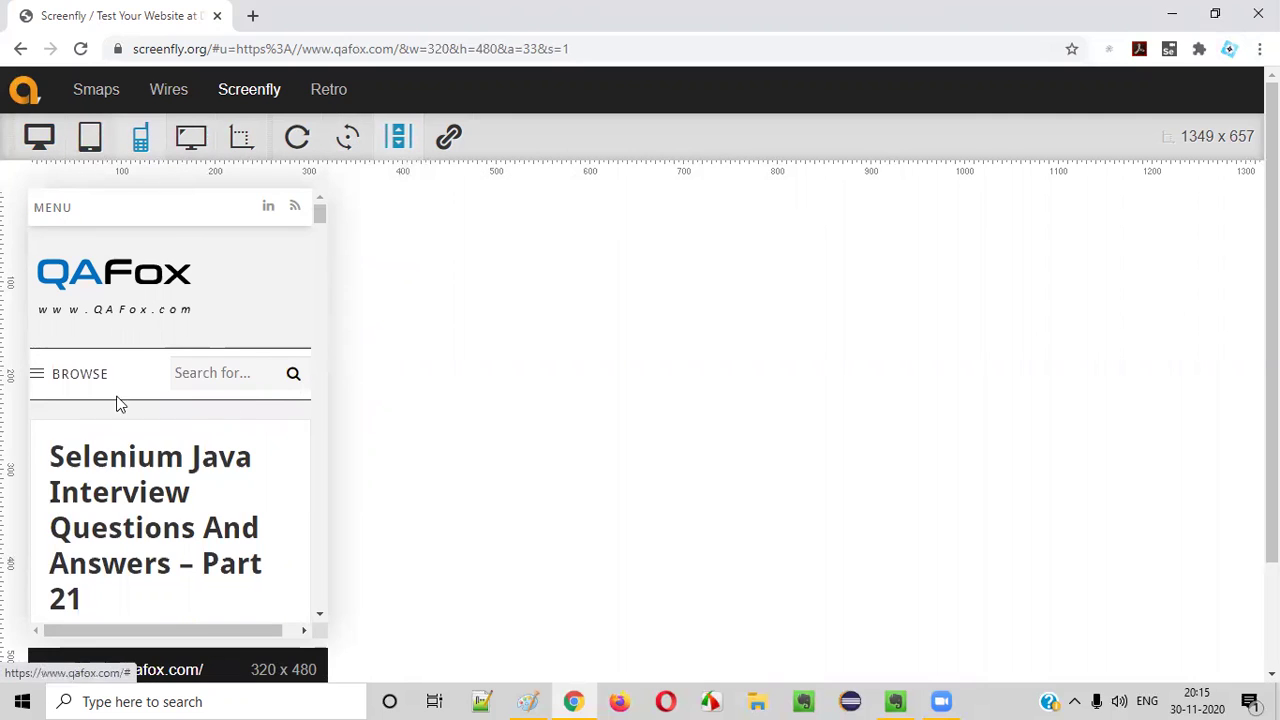
click(140, 140)
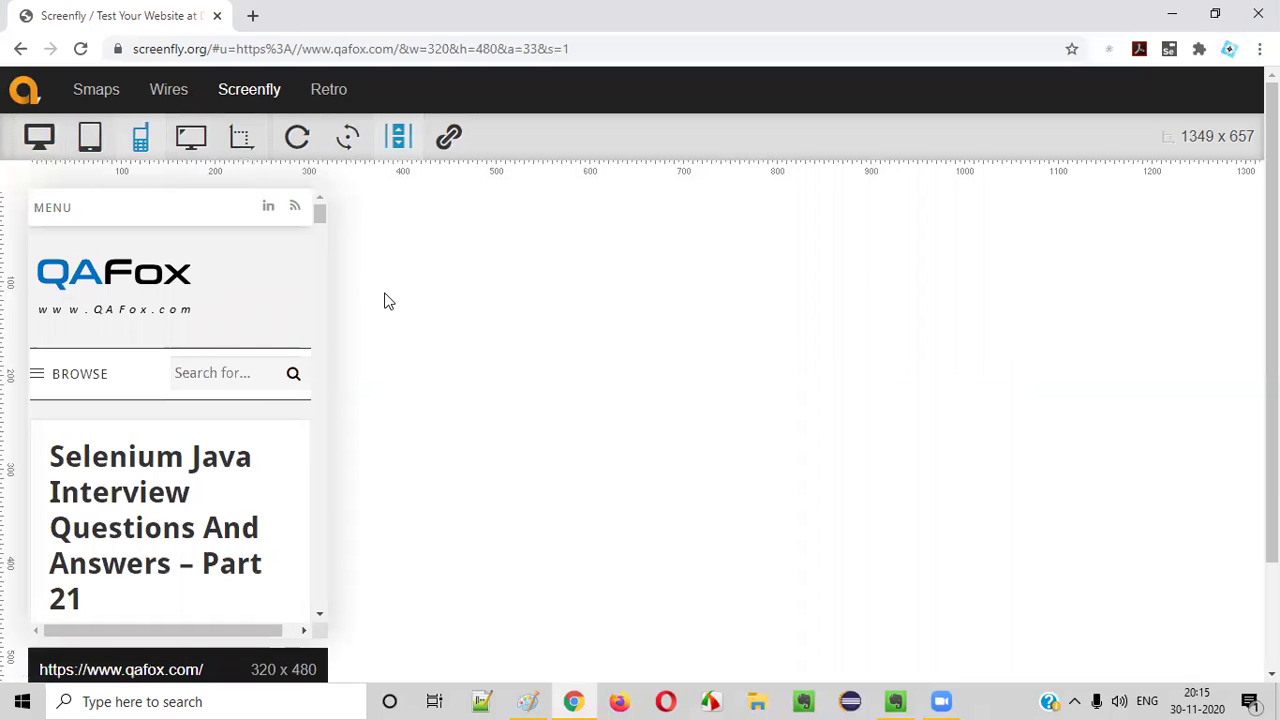
Rotate the qafox.com phone preview to 480×320 landscape and scroll through it to check the wider layout
click(349, 140)
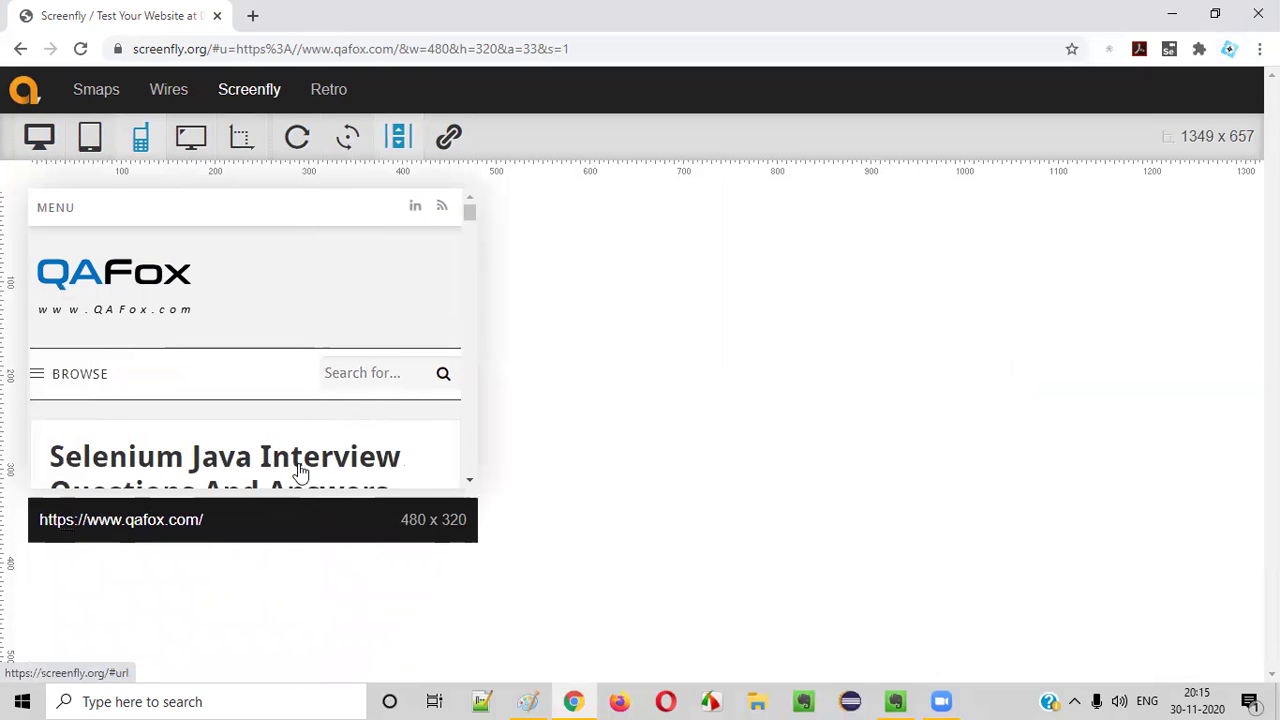
scroll(366, 396, down, 3)
scroll(366, 396, up, 5)
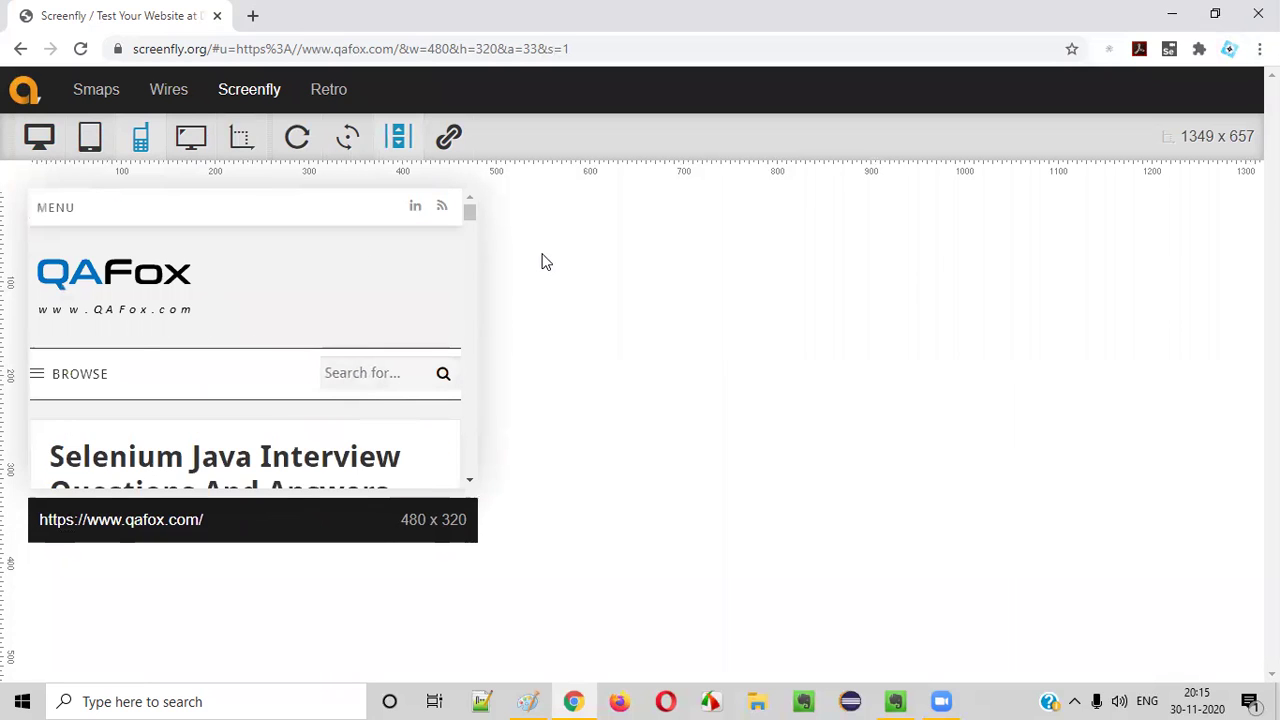
mouse_move(480, 235)
mouse_down()
mouse_move(486, 449)
mouse_move(472, 215)
mouse_up()
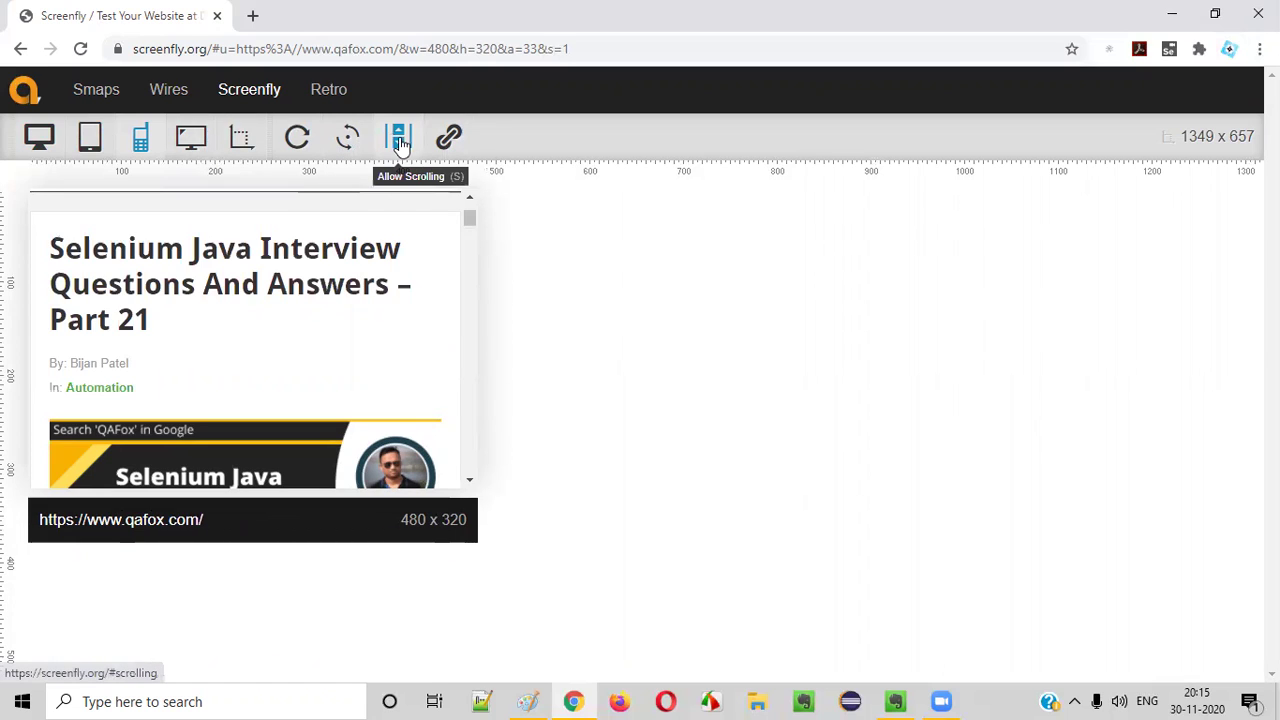
click(401, 148)
drag(472, 219, 531, 203)
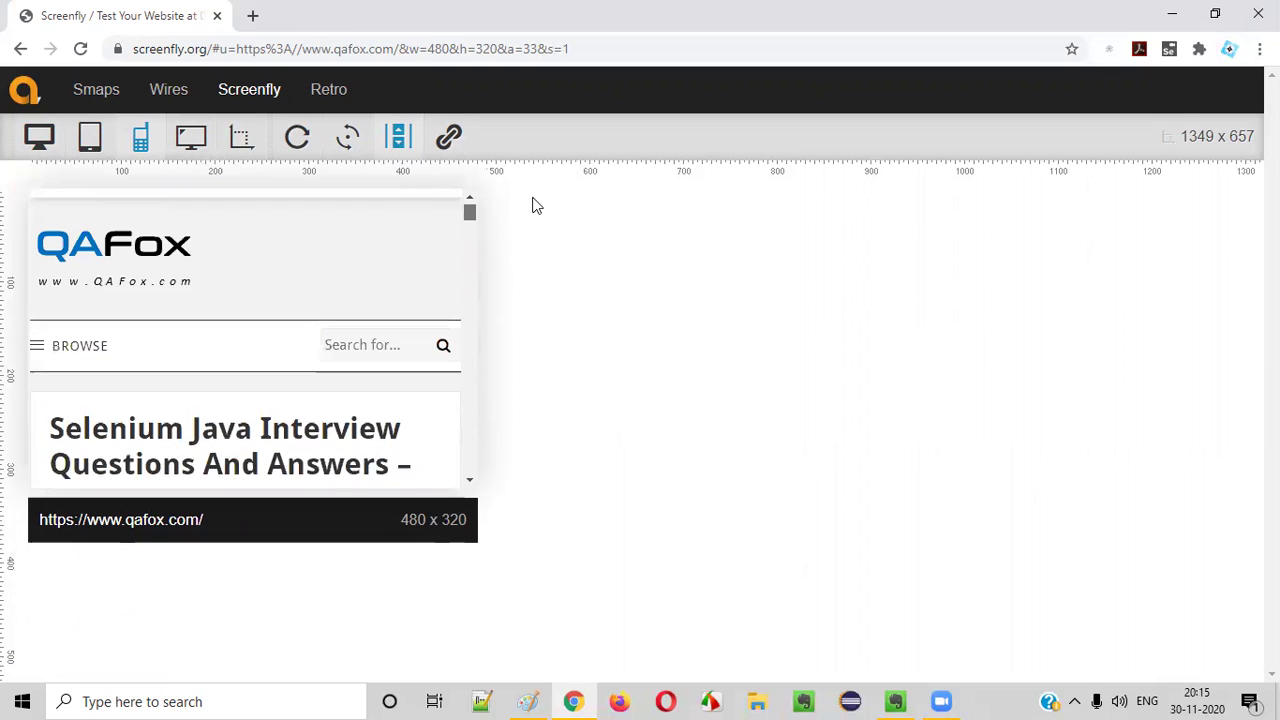
click(398, 146)
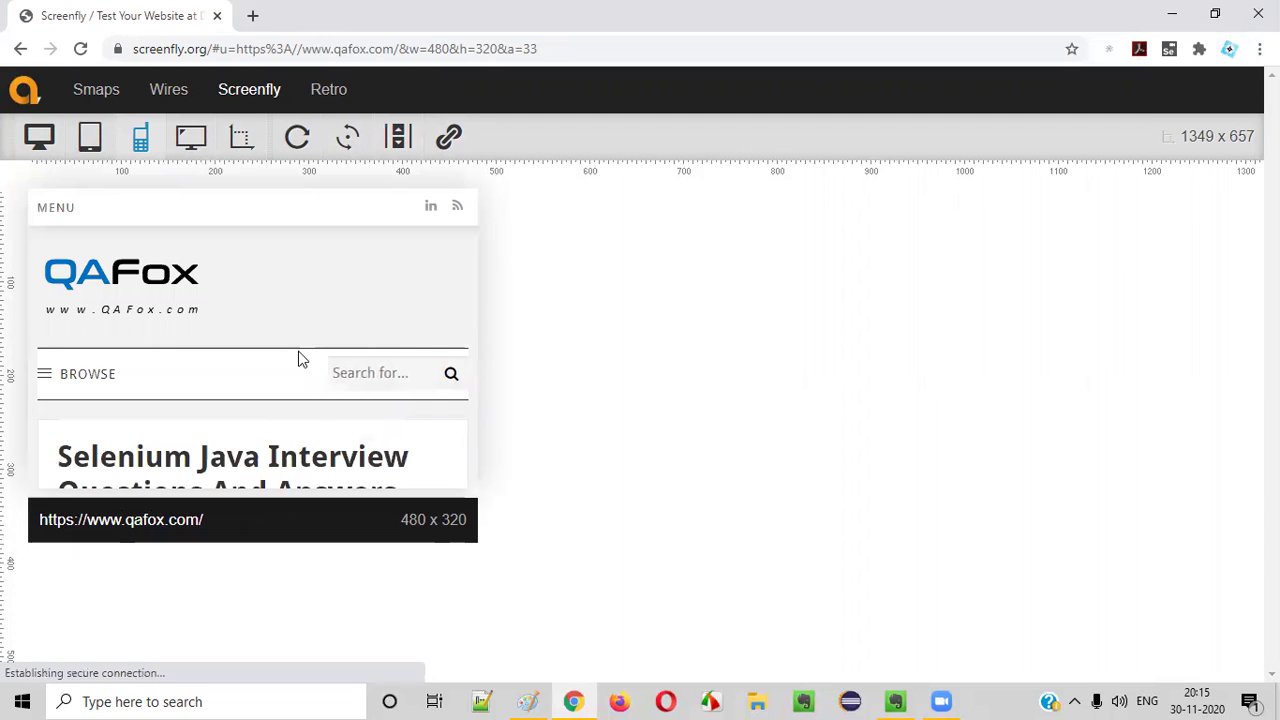
click(401, 150)
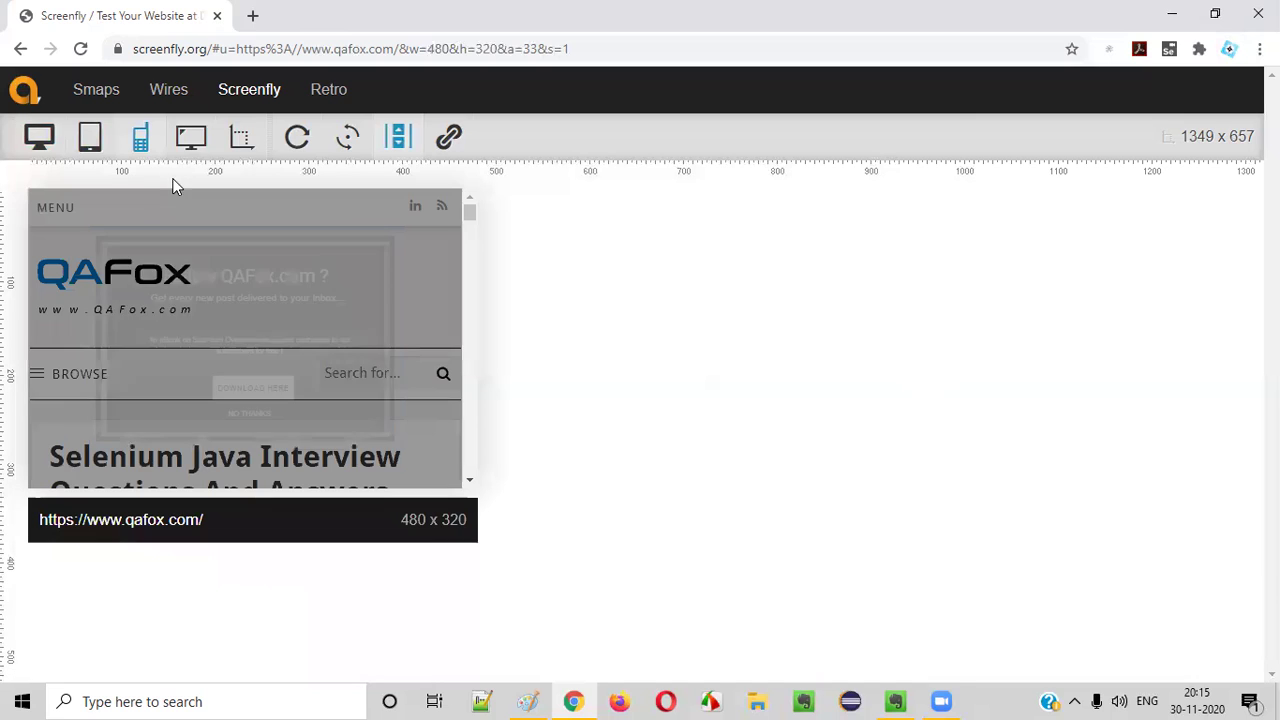
click(386, 257)
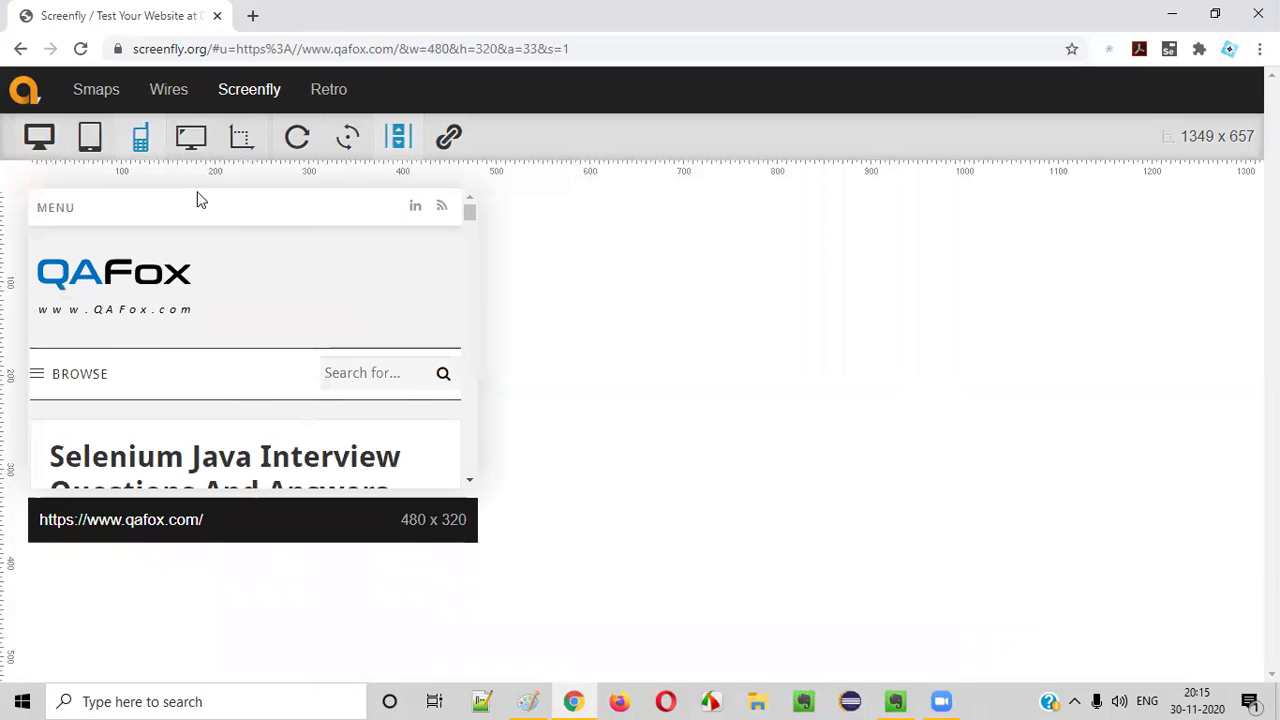
Switch the preview to 720p Television (1280×720), then select the screenfly.org part of the address
click(189, 141)
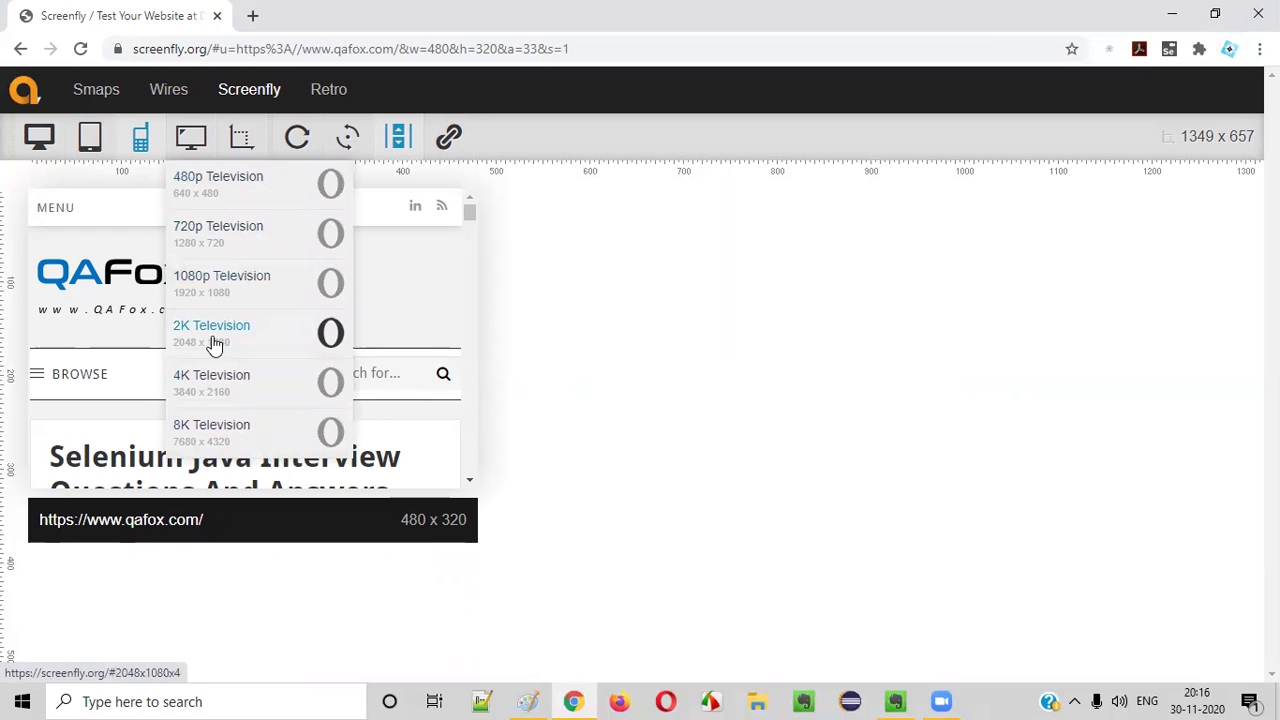
click(214, 236)
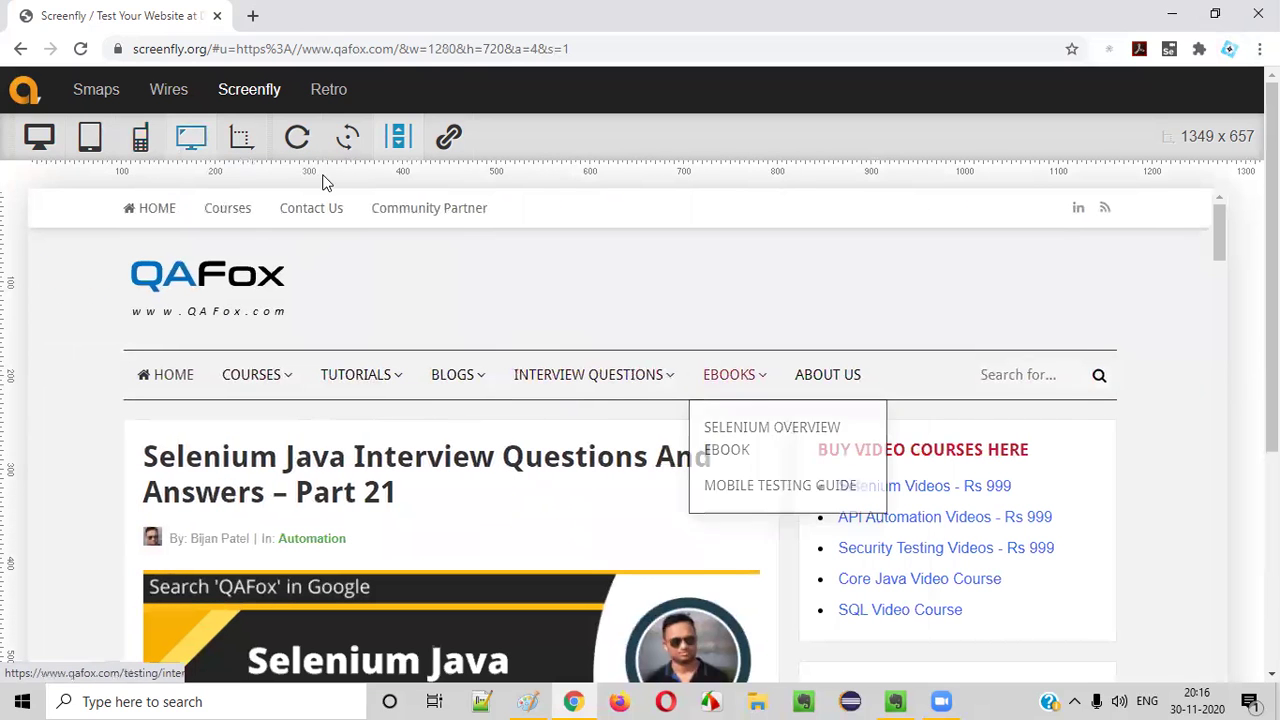
click(190, 136)
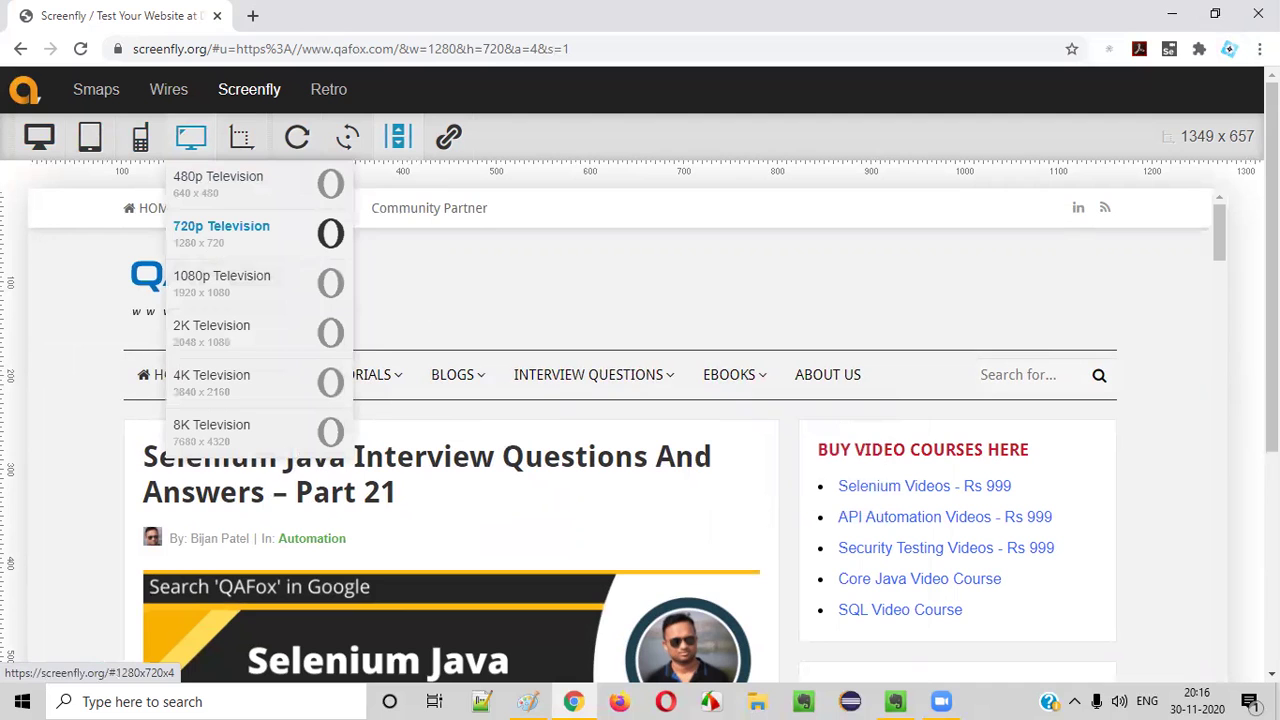
scroll(1226, 233, down, 15)
scroll(1226, 381, up, 15)
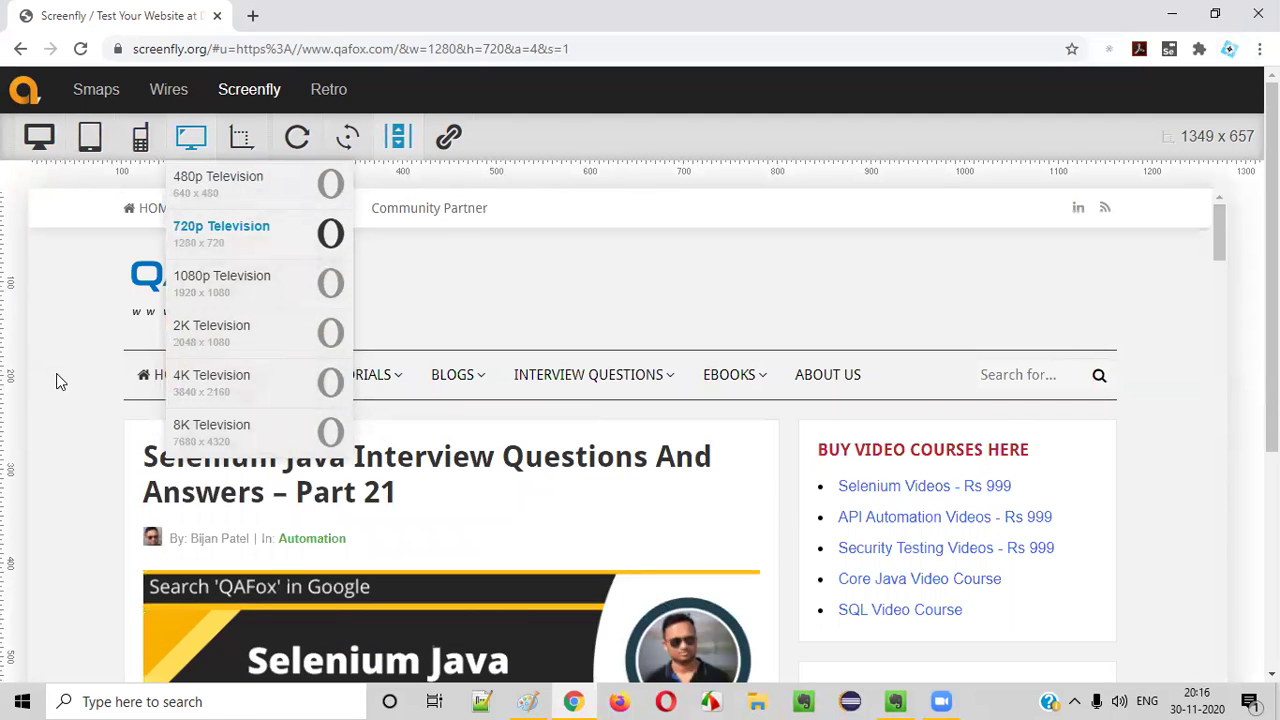
click(1237, 339)
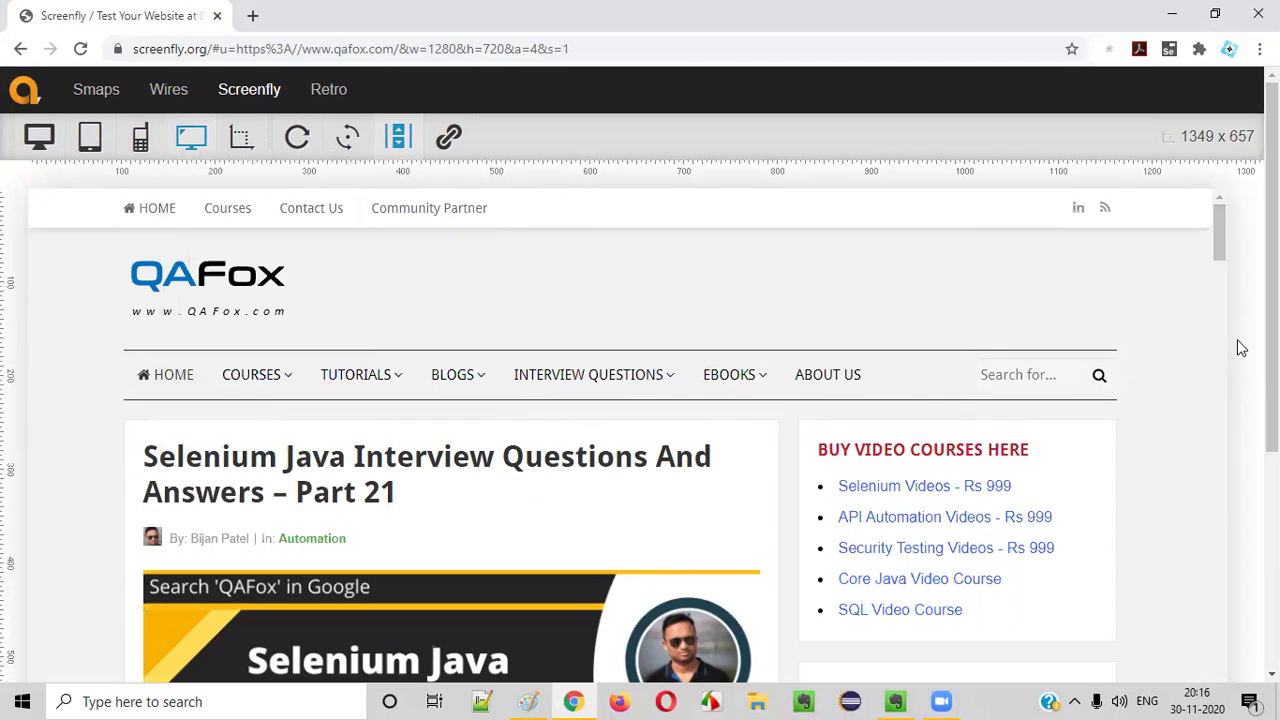
double_click(210, 52)
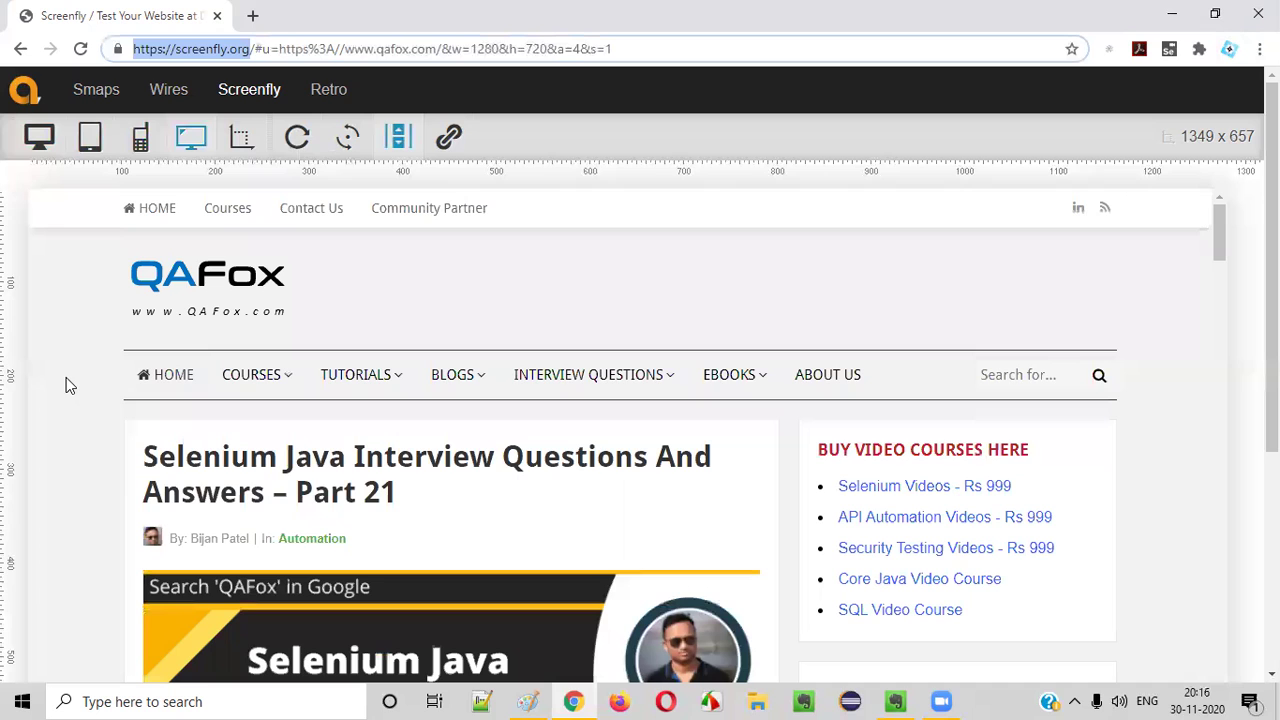
click(527, 700)
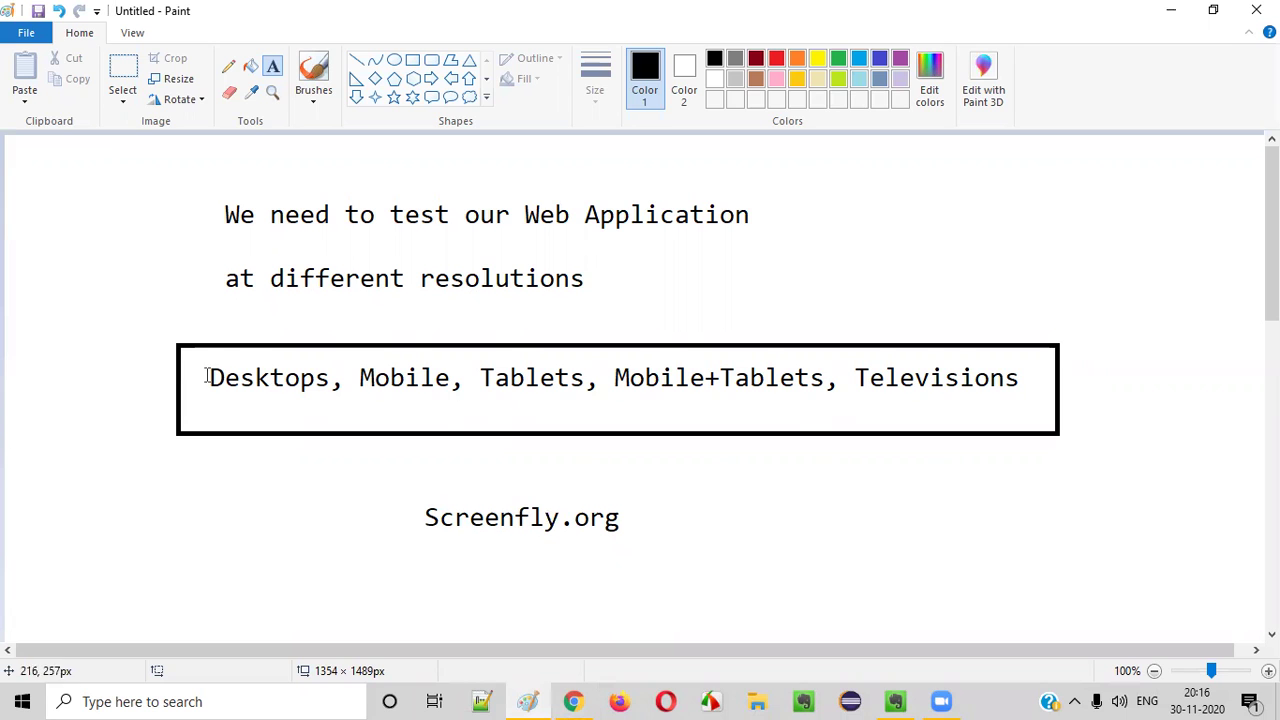
mouse_move(580, 690)
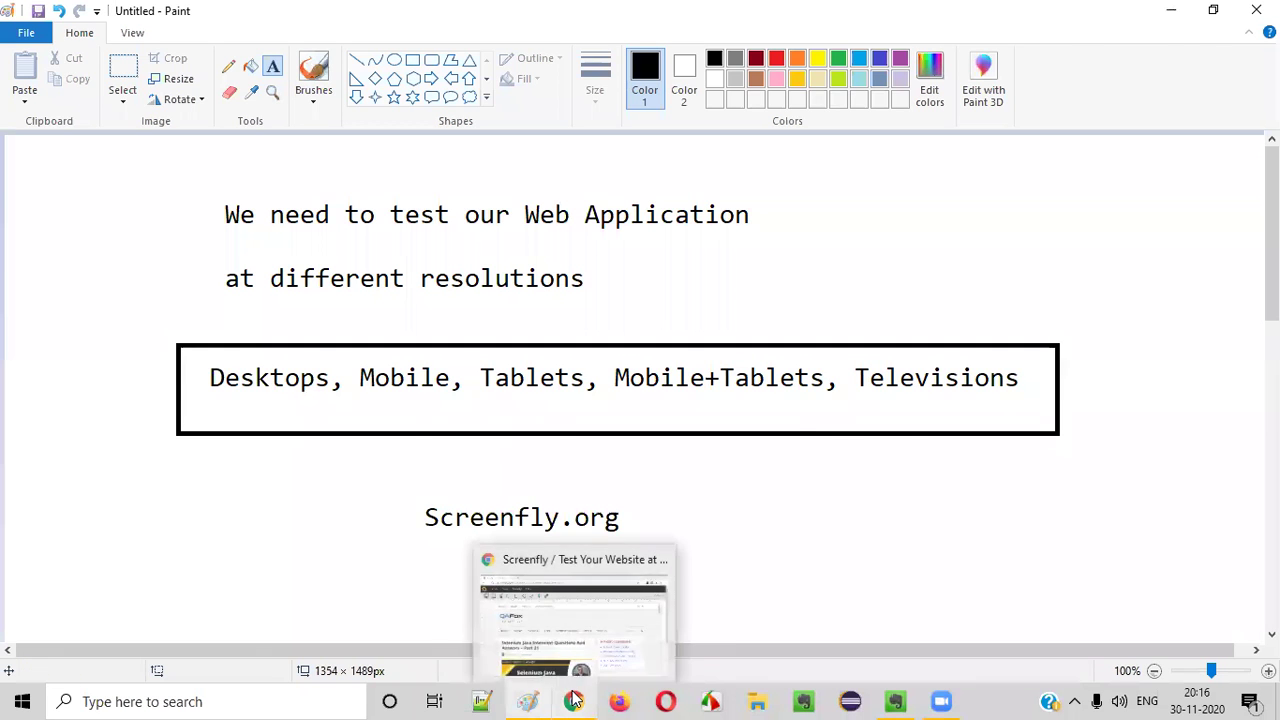
click(570, 605)
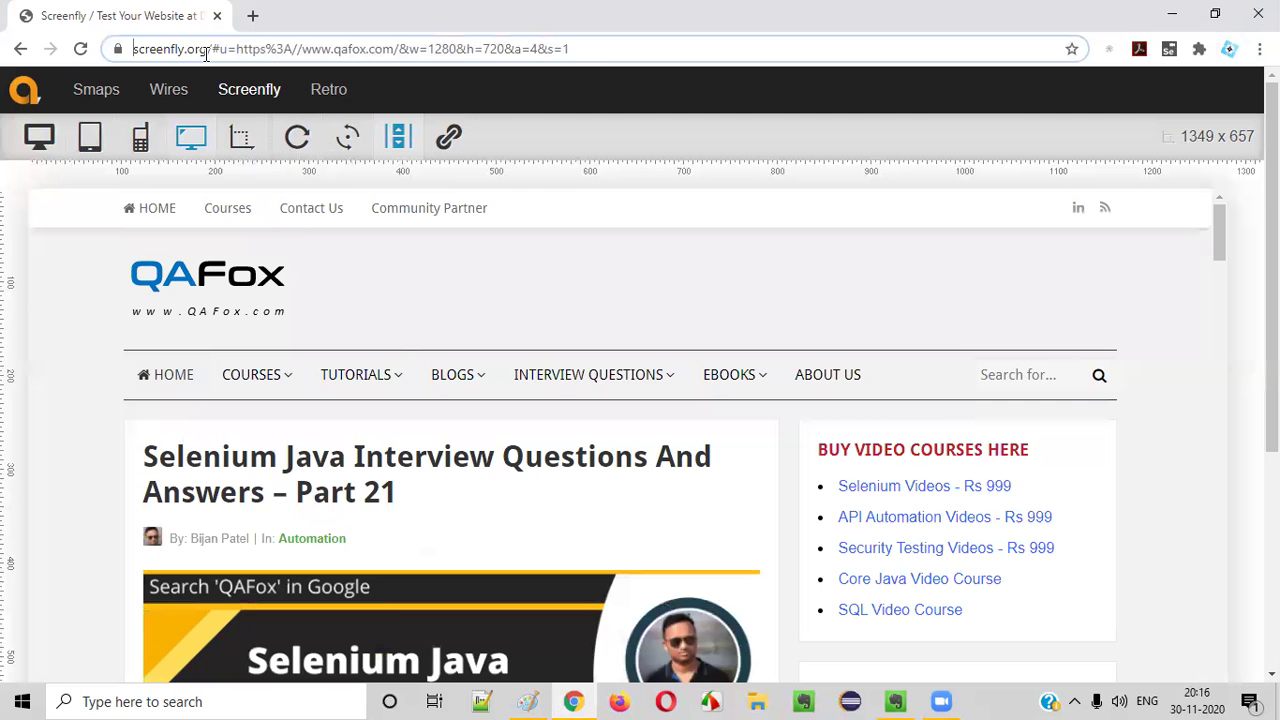
click(40, 140)
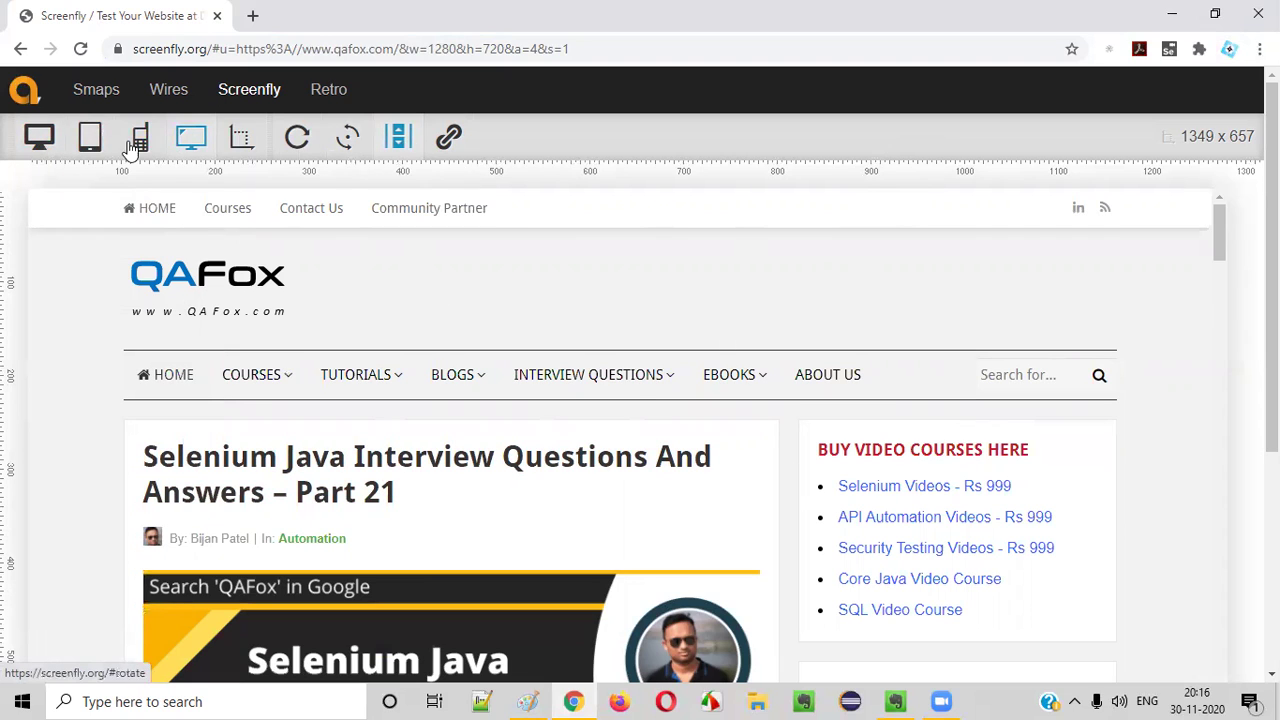
Return to Evernote's 'Screenfly - Testing web applications at different resolutions' note, leaving the title unchanged
click(895, 701)
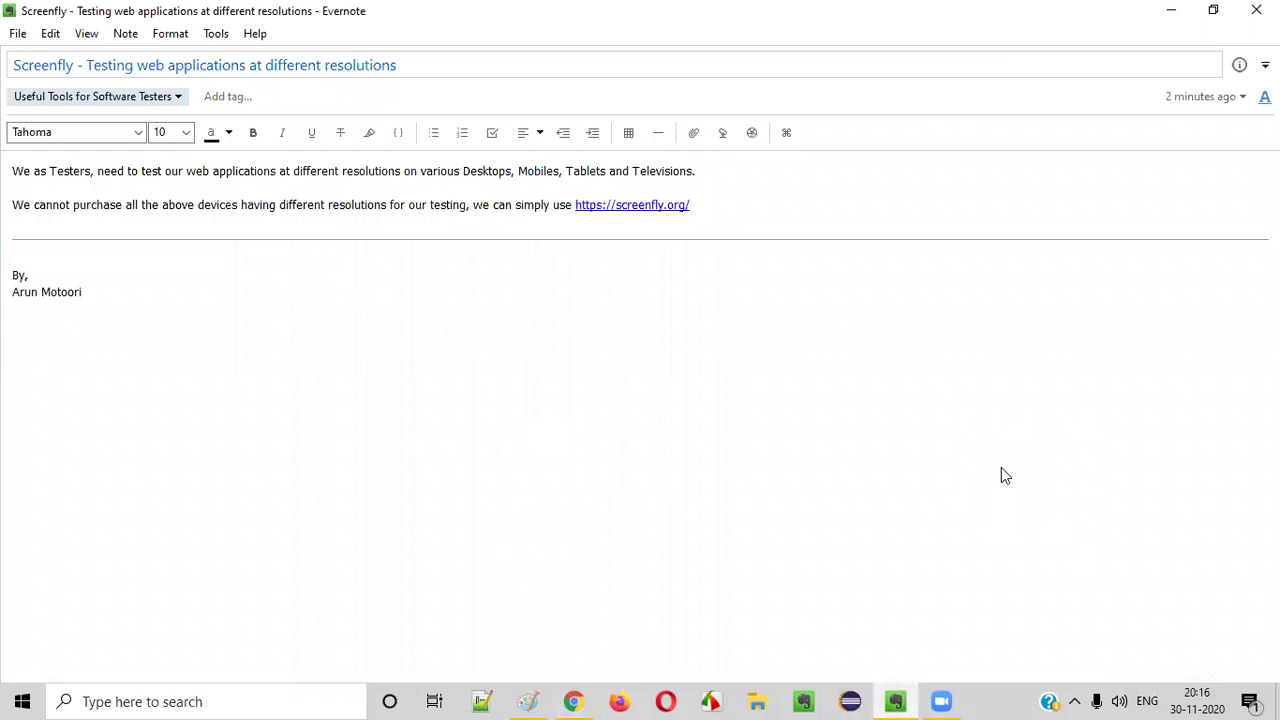
double_click(70, 66)
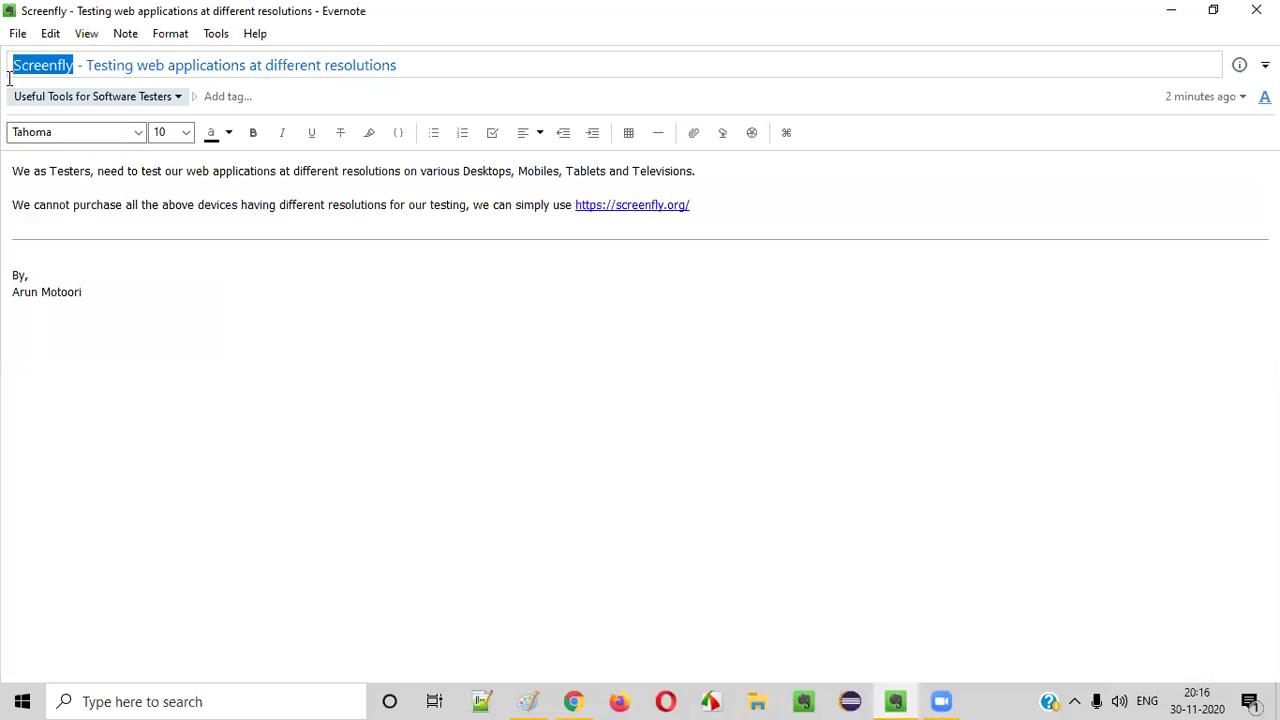
click(928, 368)
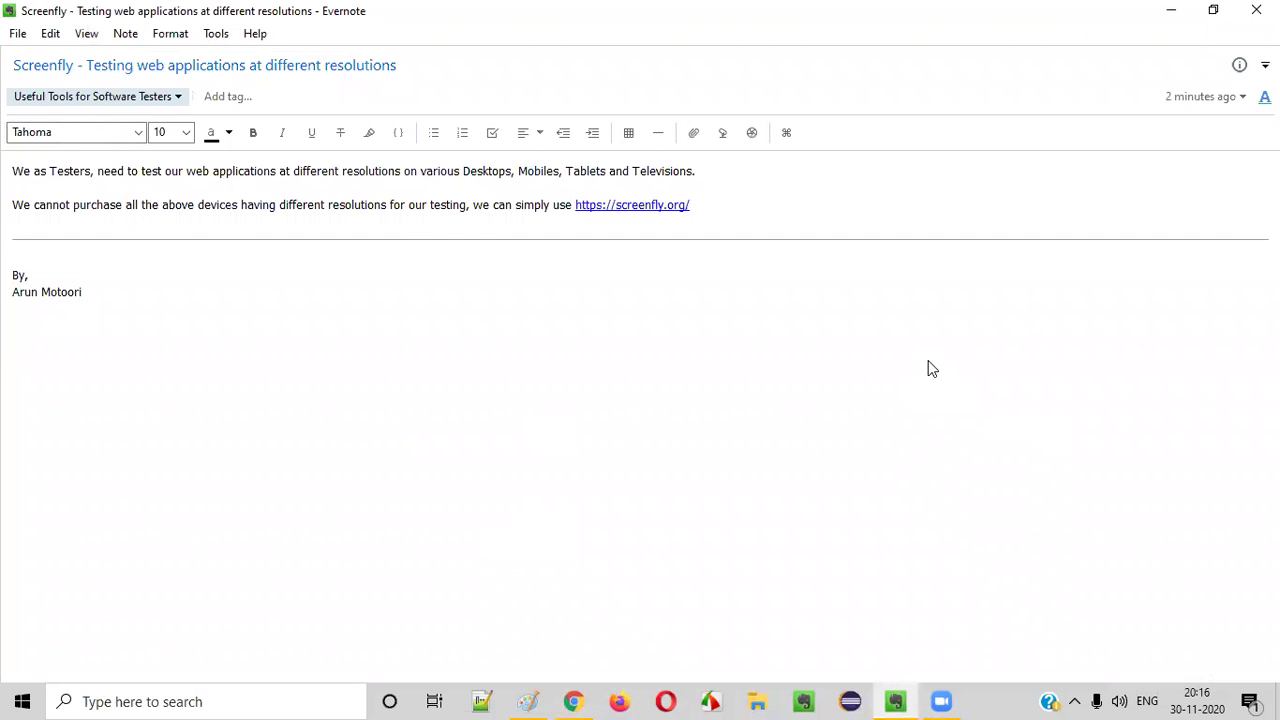